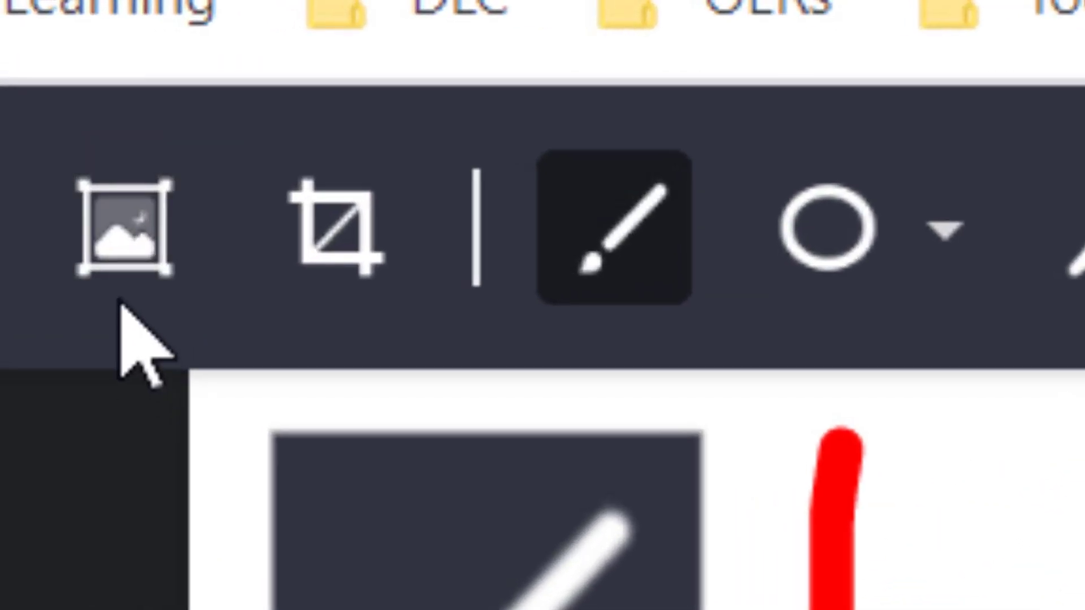
Step: Resize the screenshot to 500 px width, then undo the resize
click(120, 257)
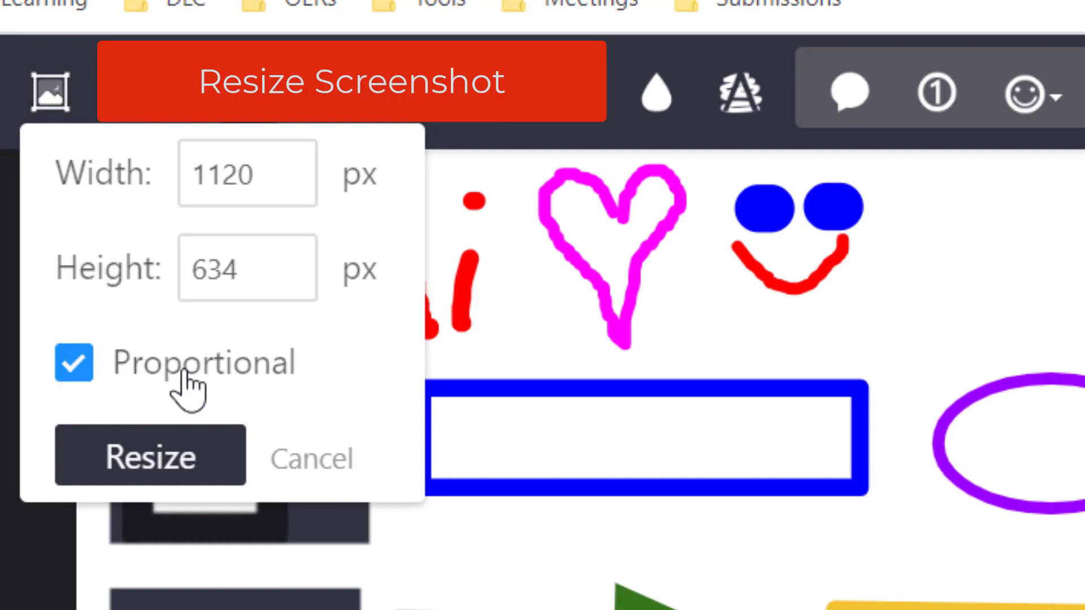
drag(261, 174, 191, 172)
text(500)
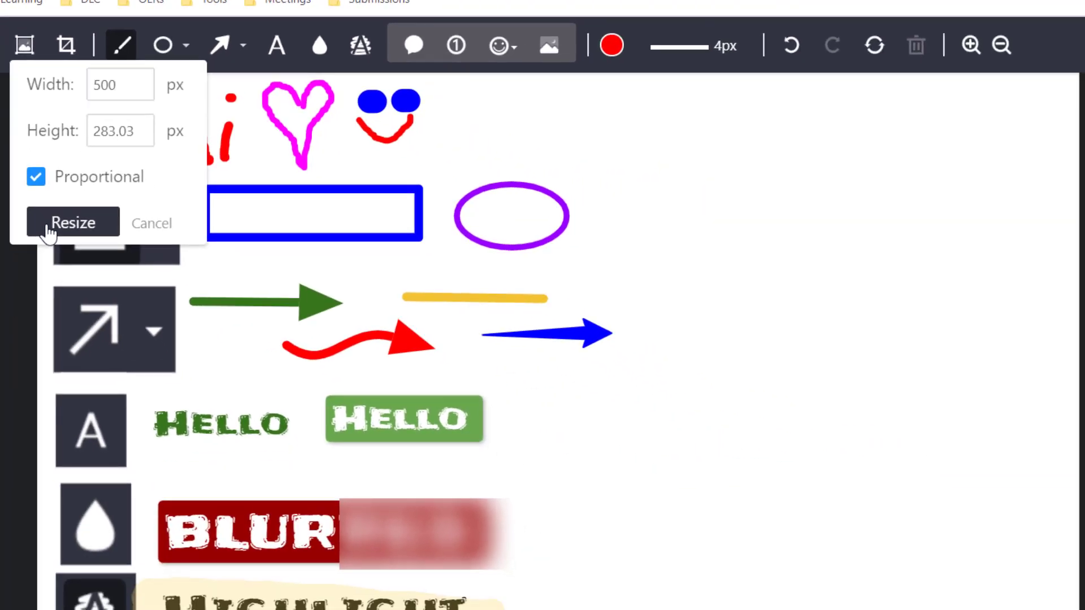
click(99, 459)
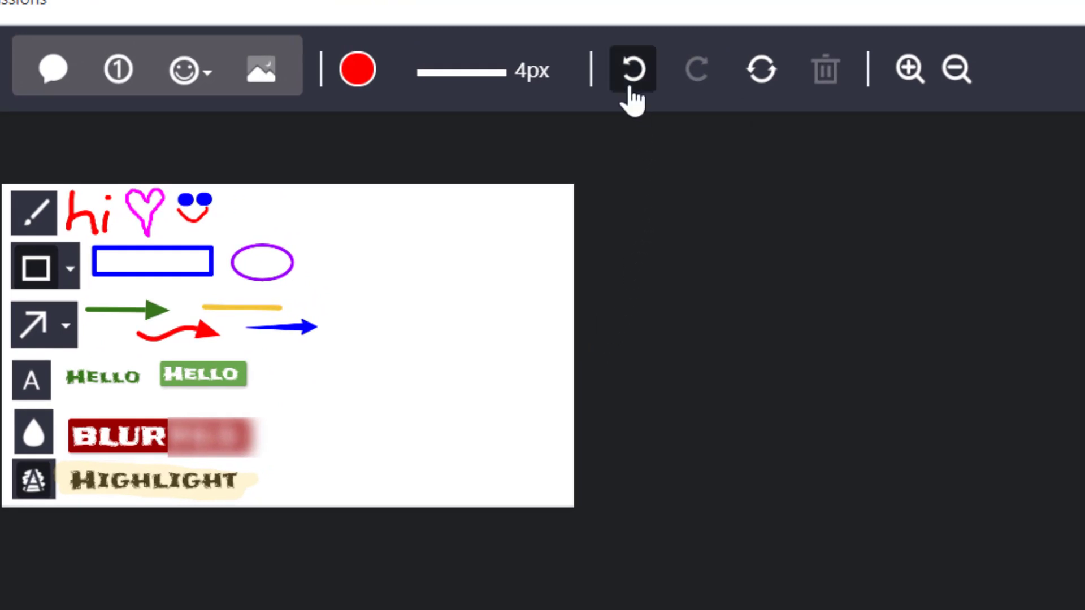
click(631, 89)
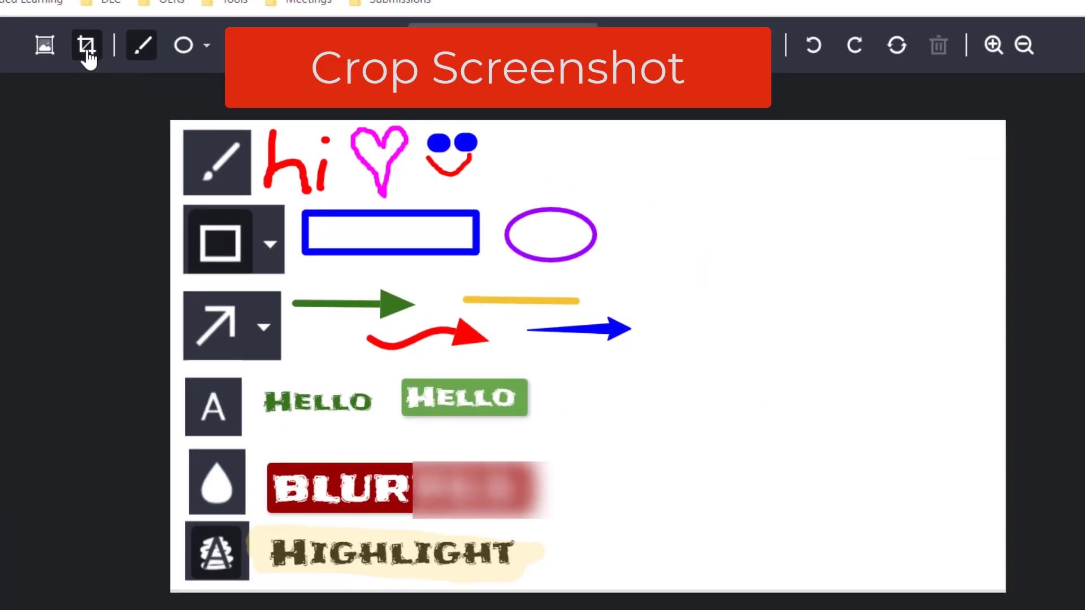
Step: Crop to the arrows and HELLO area, undo the crop, and clear all annotations
click(86, 47)
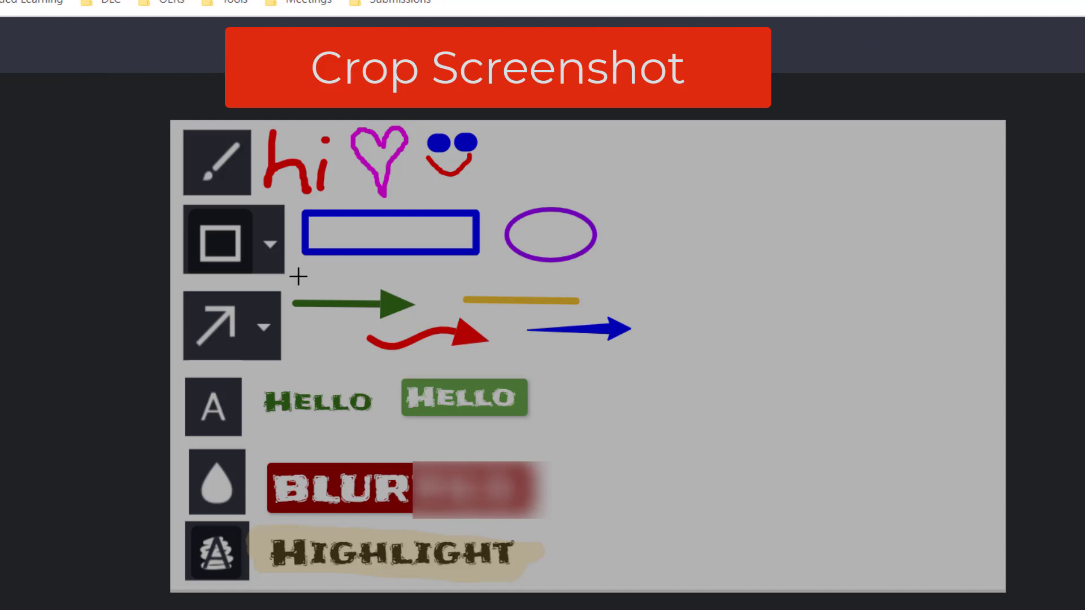
drag(289, 282, 688, 440)
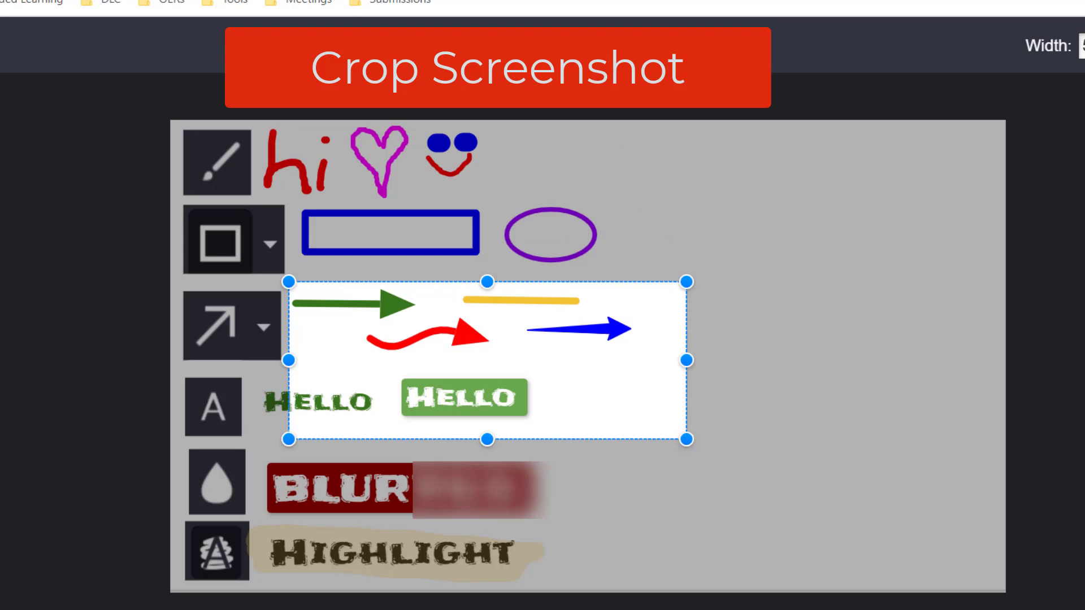
key(Return)
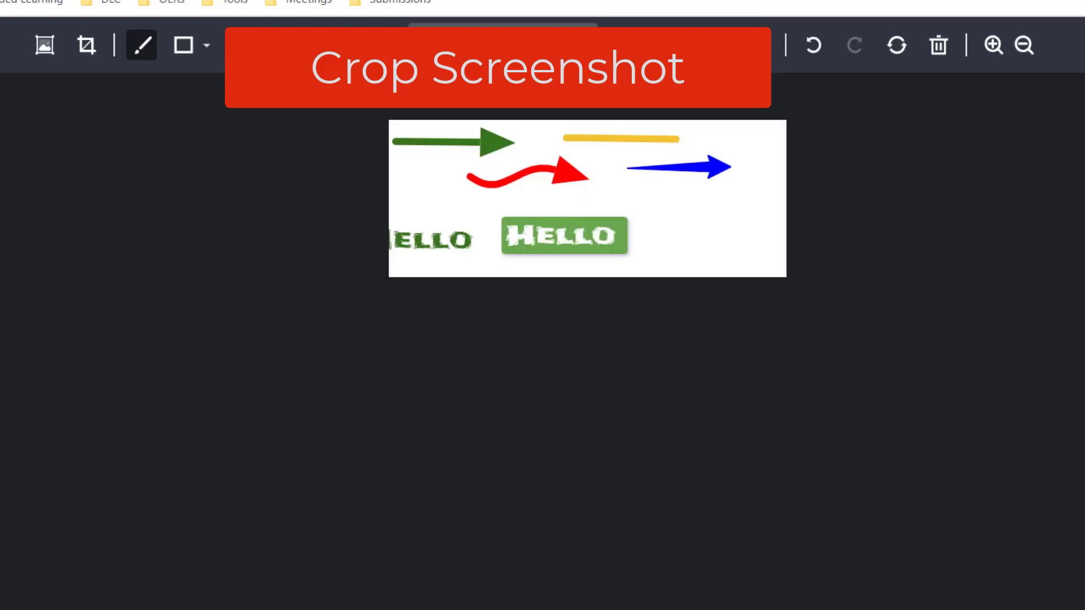
click(813, 50)
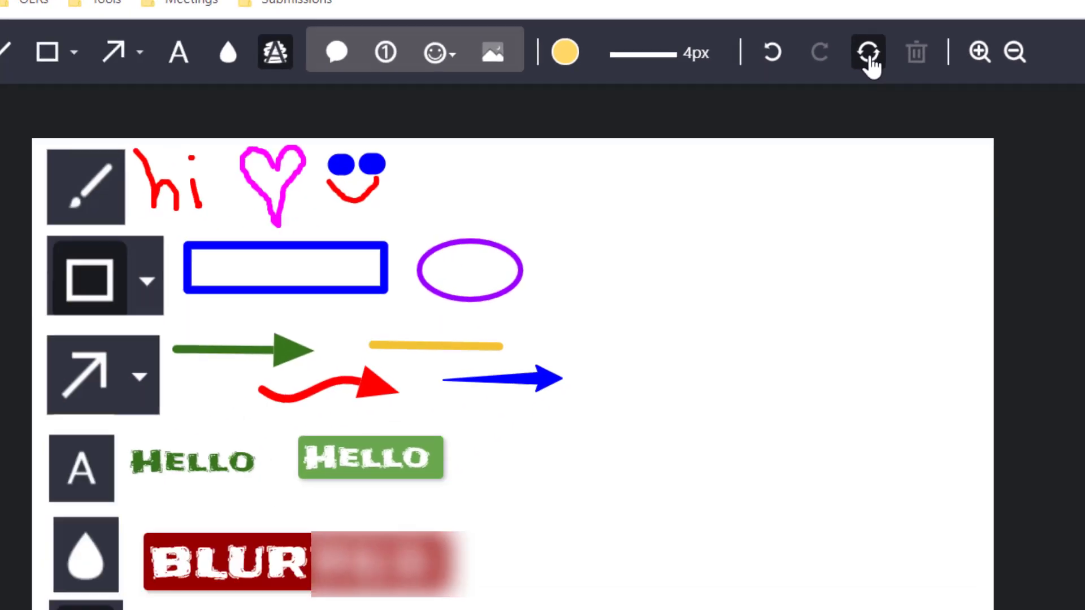
click(757, 82)
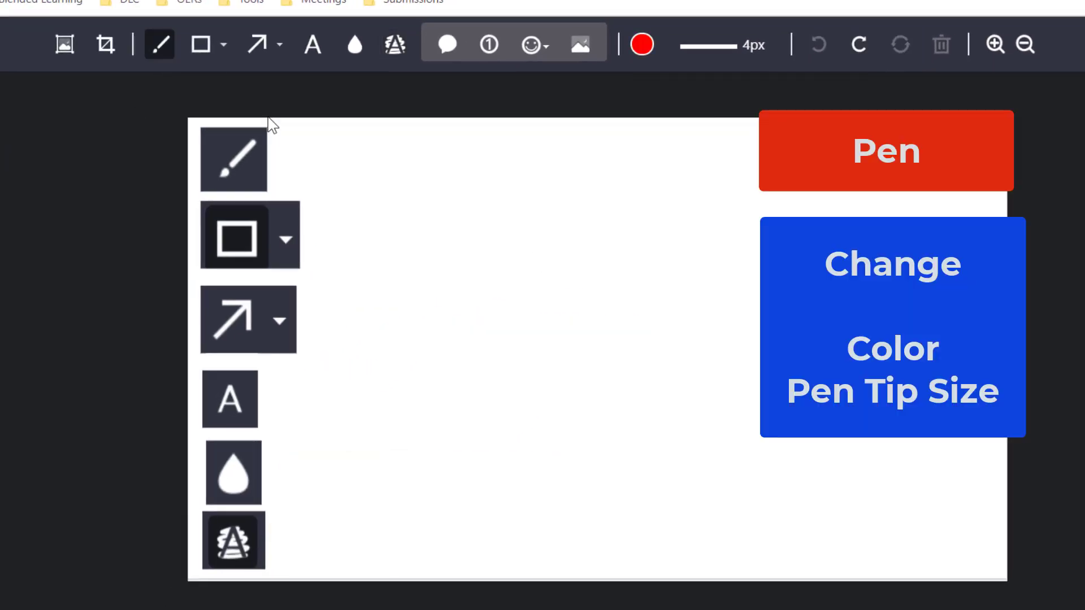
Step: Write a red 'hi' with the pen and draw a magenta heart beside it
mouse_move(286, 132)
mouse_down()
mouse_move(311, 181)
mouse_move(325, 179)
mouse_up()
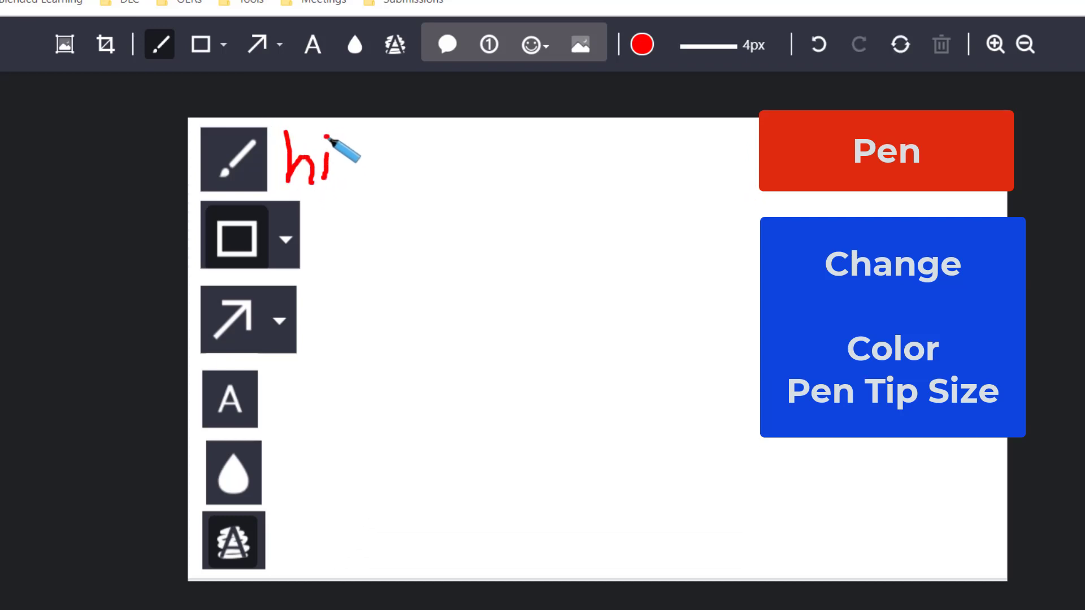
click(643, 45)
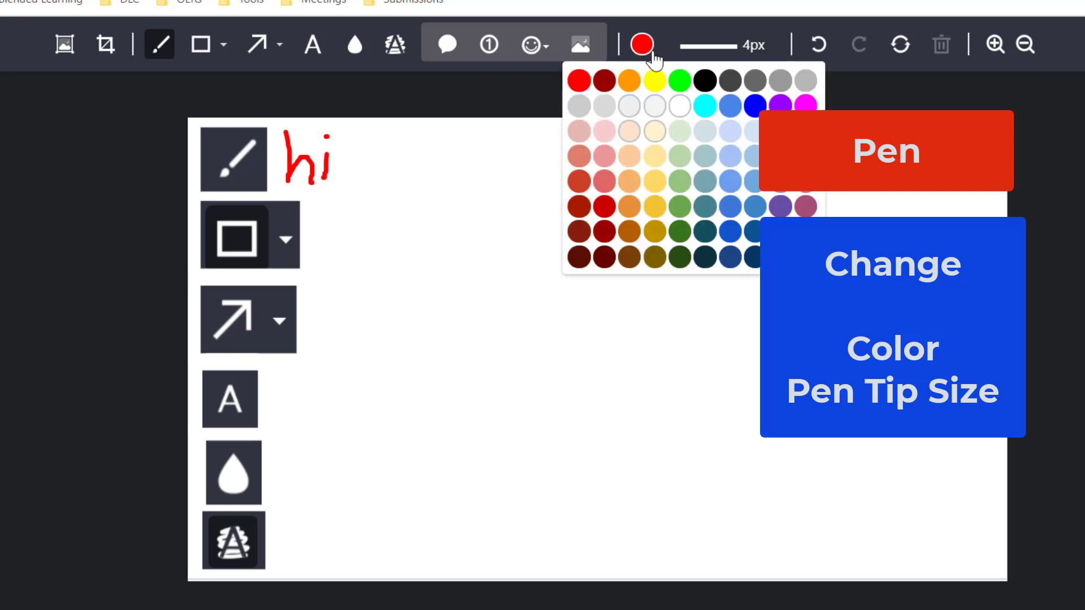
click(806, 105)
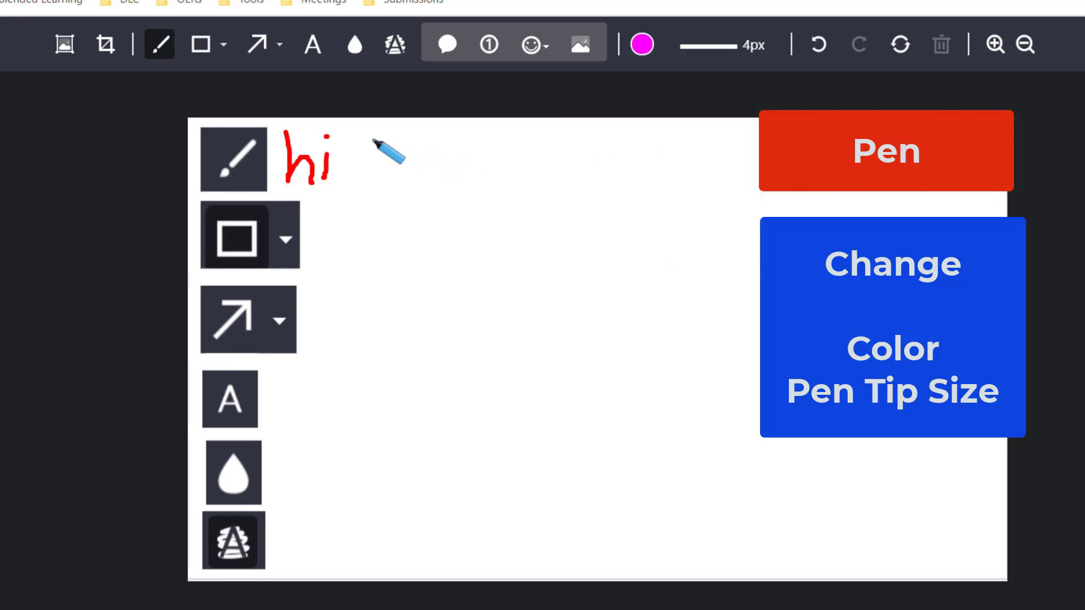
mouse_move(371, 139)
mouse_down()
mouse_move(390, 126)
mouse_move(378, 180)
mouse_up()
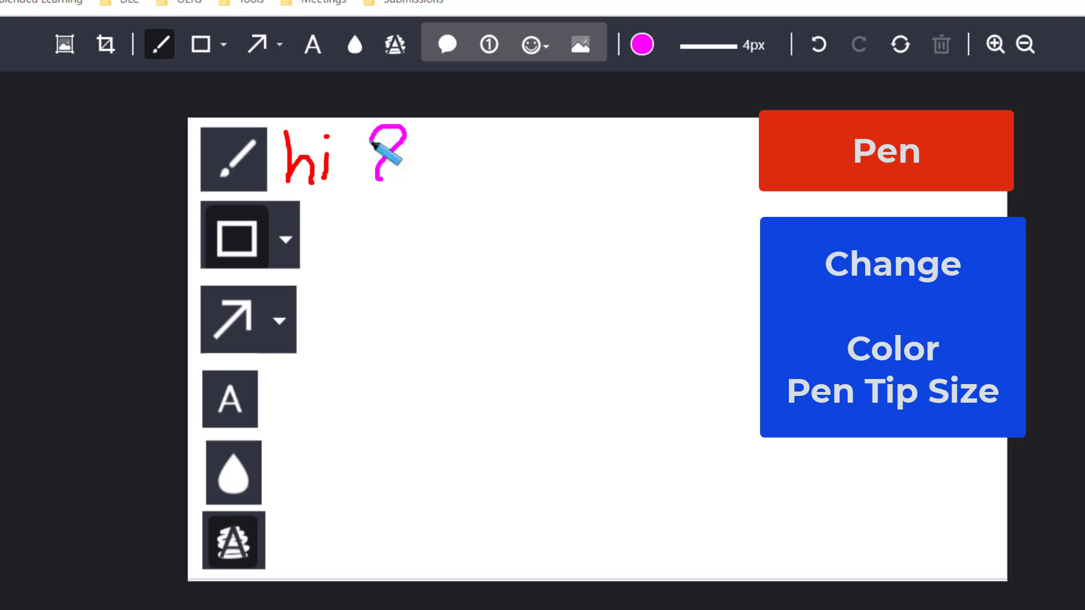
mouse_move(351, 125)
mouse_down()
mouse_move(340, 143)
mouse_move(369, 176)
mouse_up()
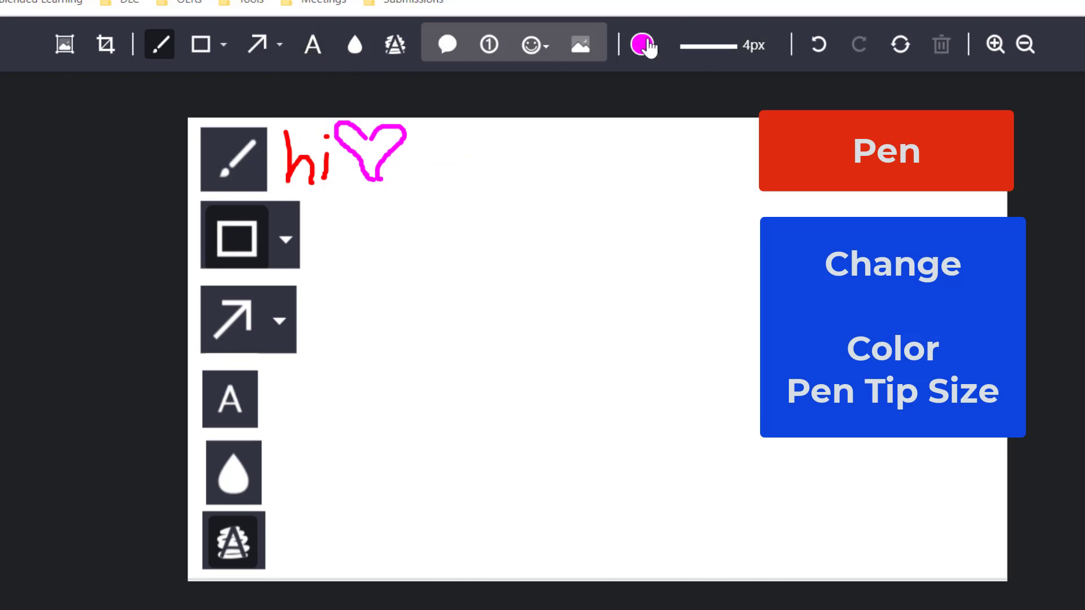
Step: Draw a red smiling mouth right of the heart and two 16px blue eyes above it
click(641, 44)
click(579, 82)
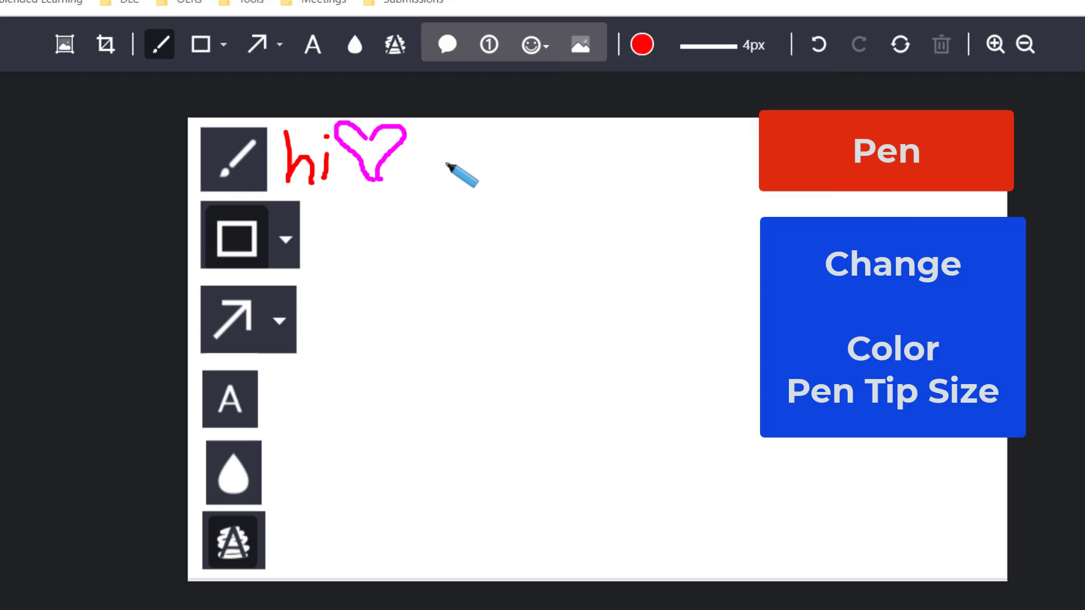
mouse_move(425, 150)
mouse_down()
mouse_move(483, 168)
mouse_move(498, 148)
mouse_up()
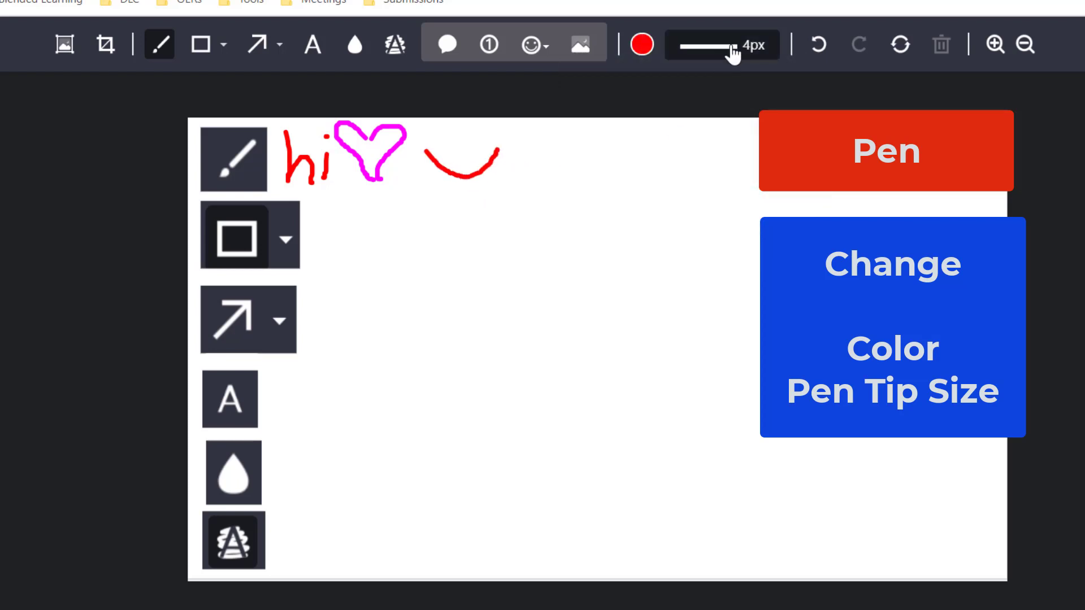
click(743, 54)
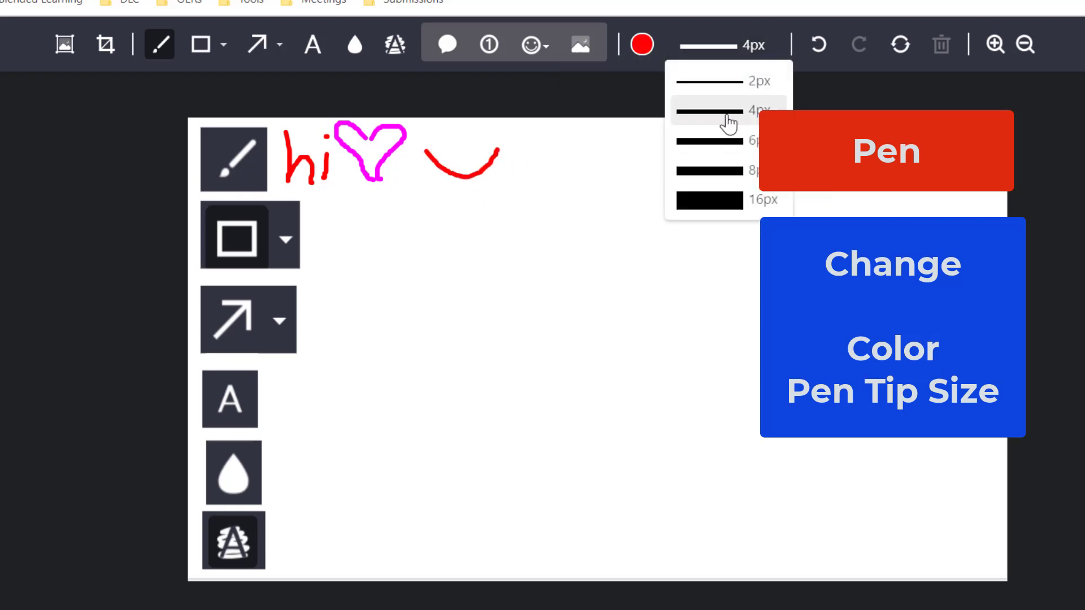
click(718, 202)
click(642, 44)
click(755, 105)
click(442, 132)
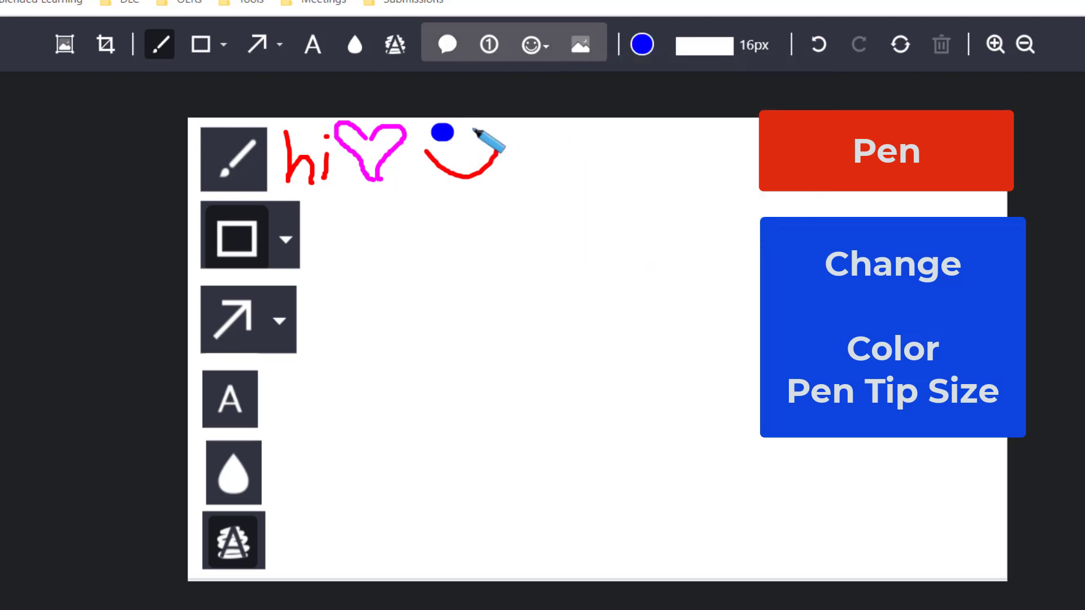
click(475, 129)
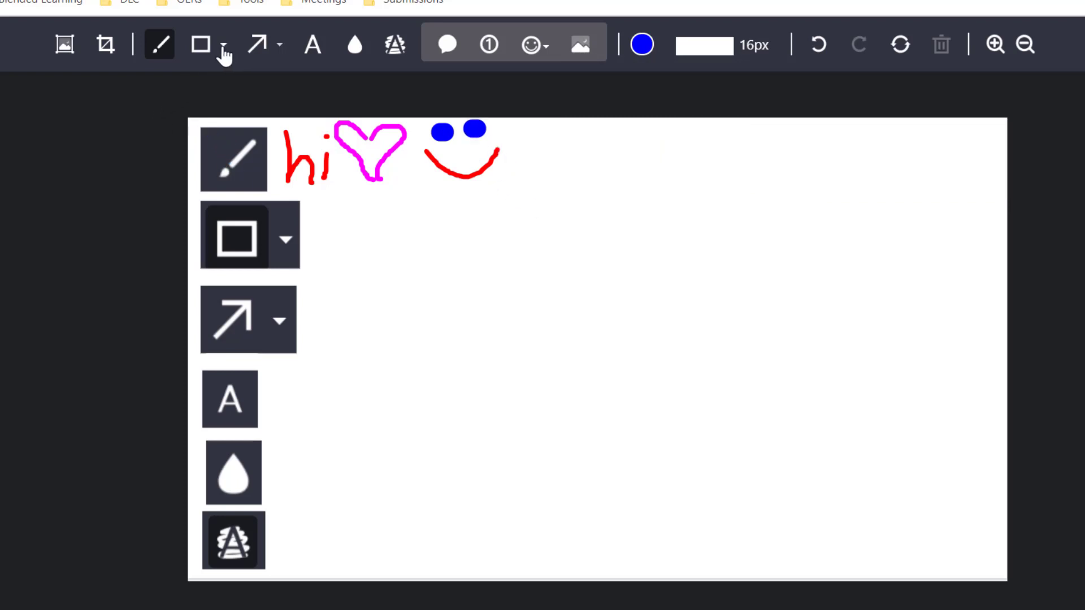
Step: Draw a 4px rectangle below the hi and heart, shift it right and shrink it slightly
click(224, 46)
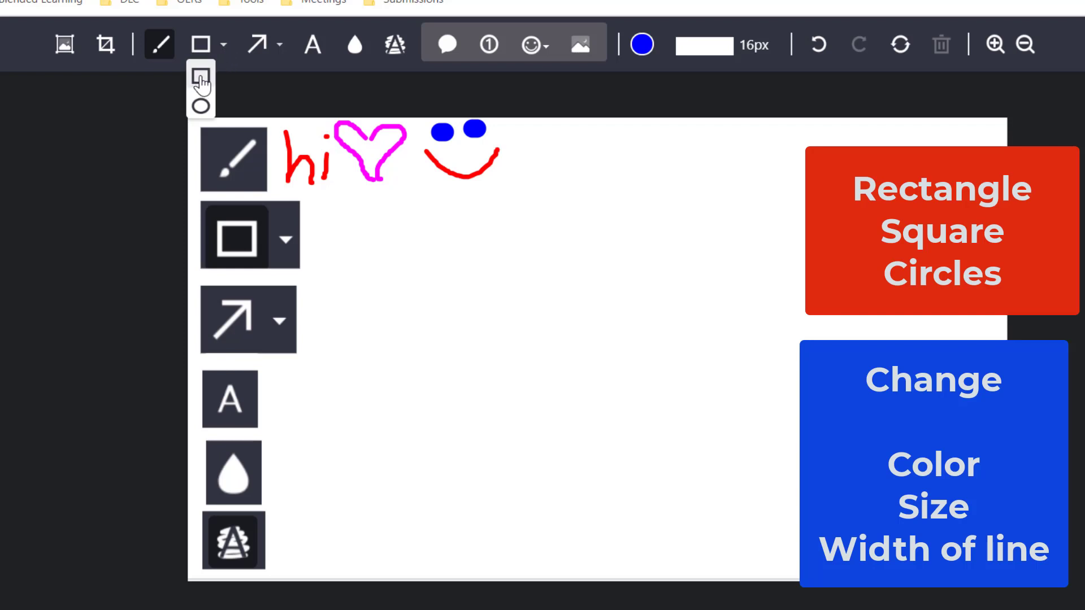
click(202, 84)
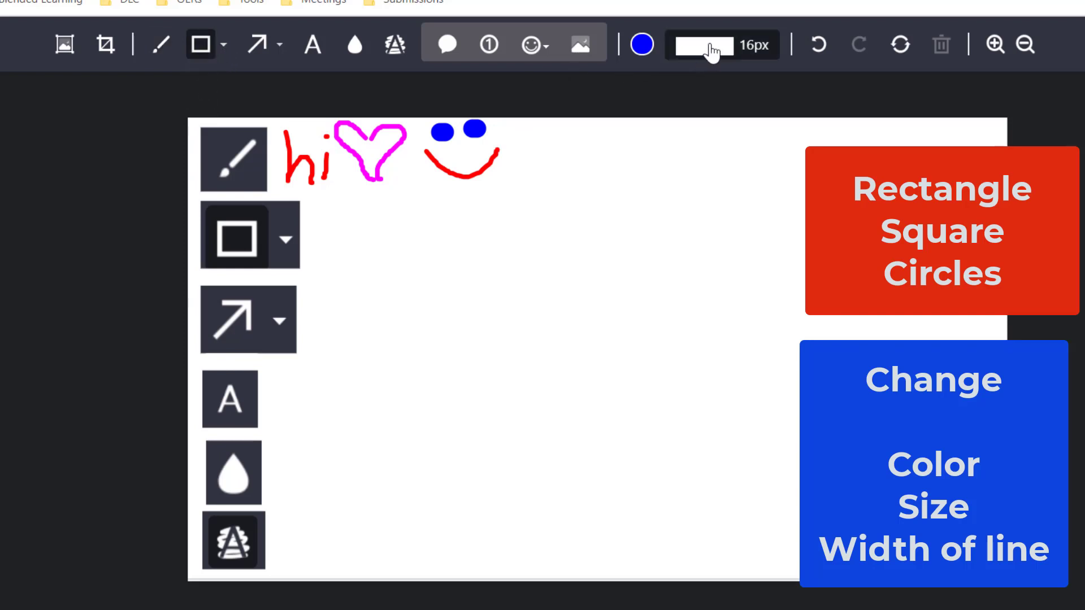
click(710, 50)
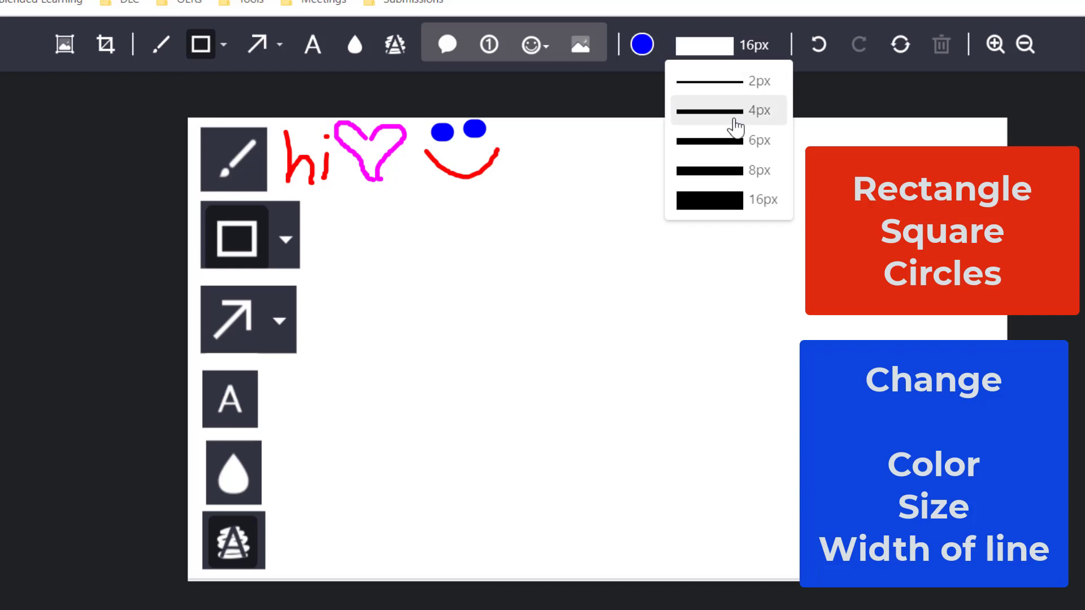
click(735, 111)
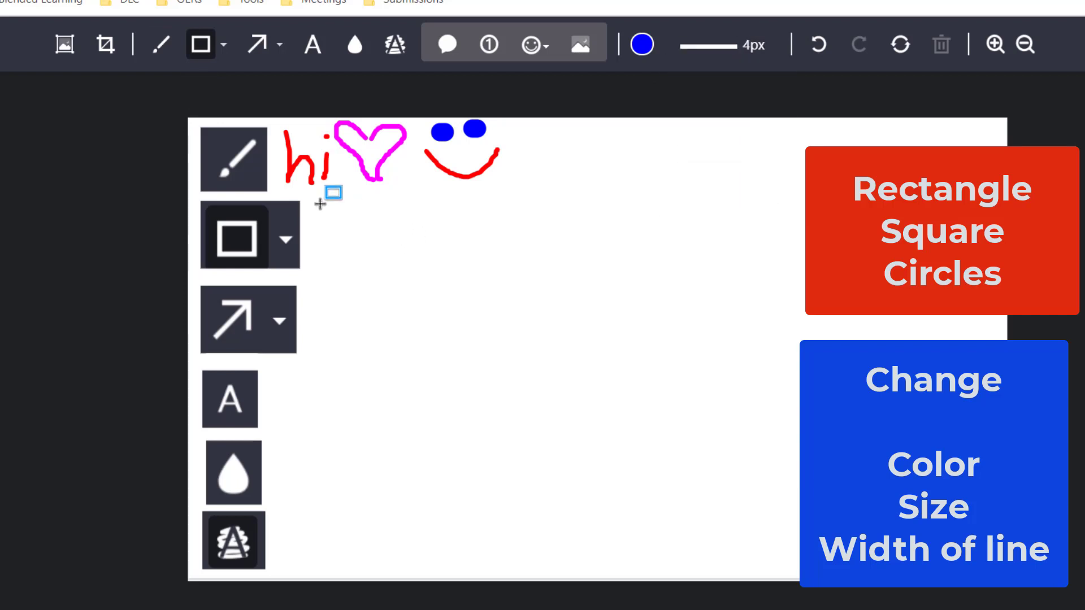
drag(320, 204, 550, 268)
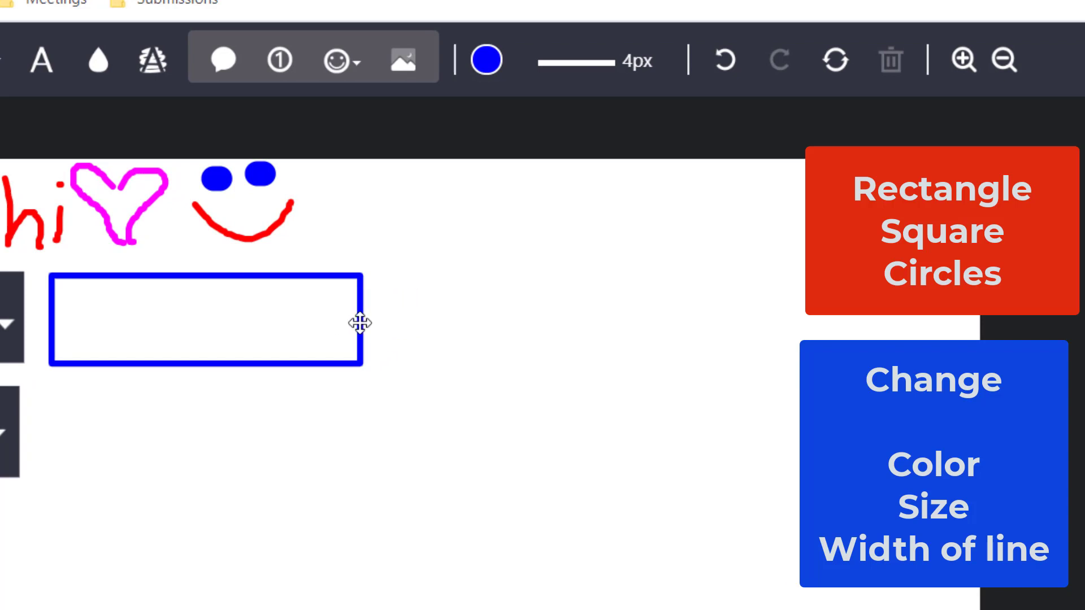
drag(360, 322, 392, 323)
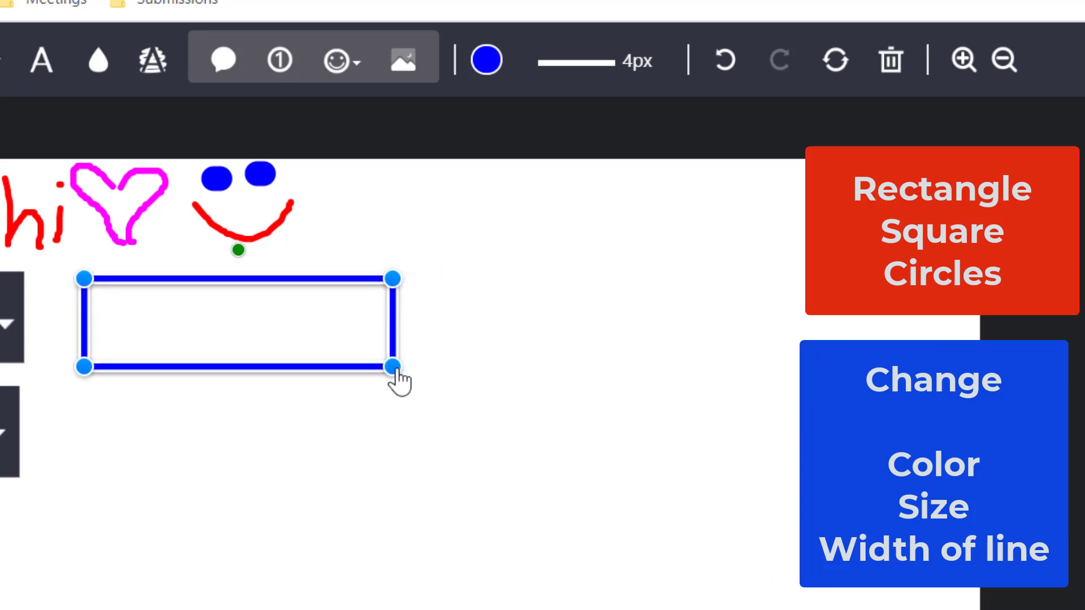
drag(394, 369, 372, 357)
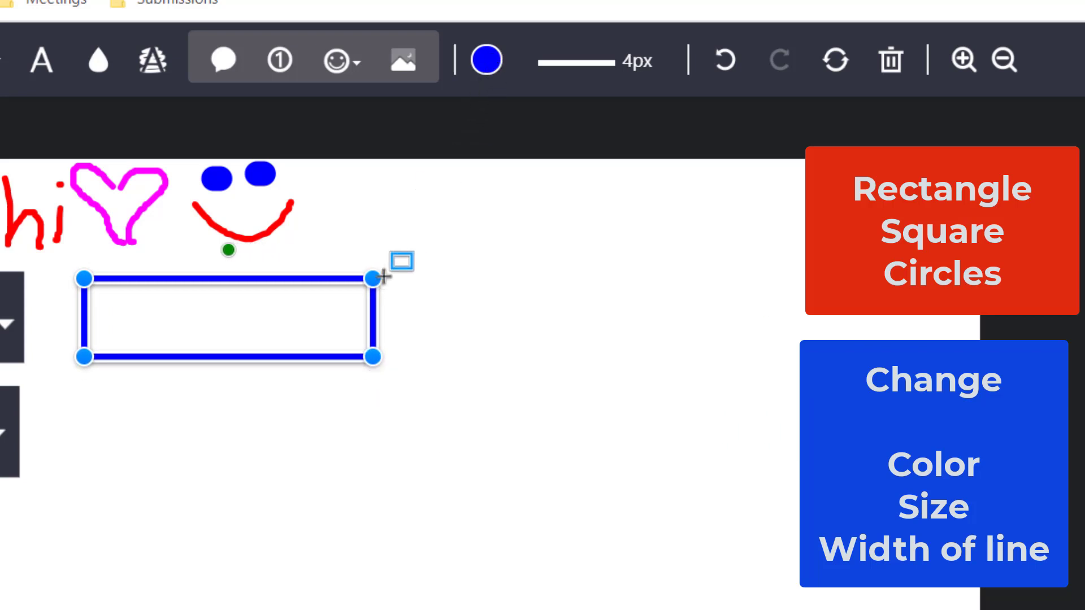
Step: Recolour the rectangle outline magenta and set its width to 6px
click(490, 64)
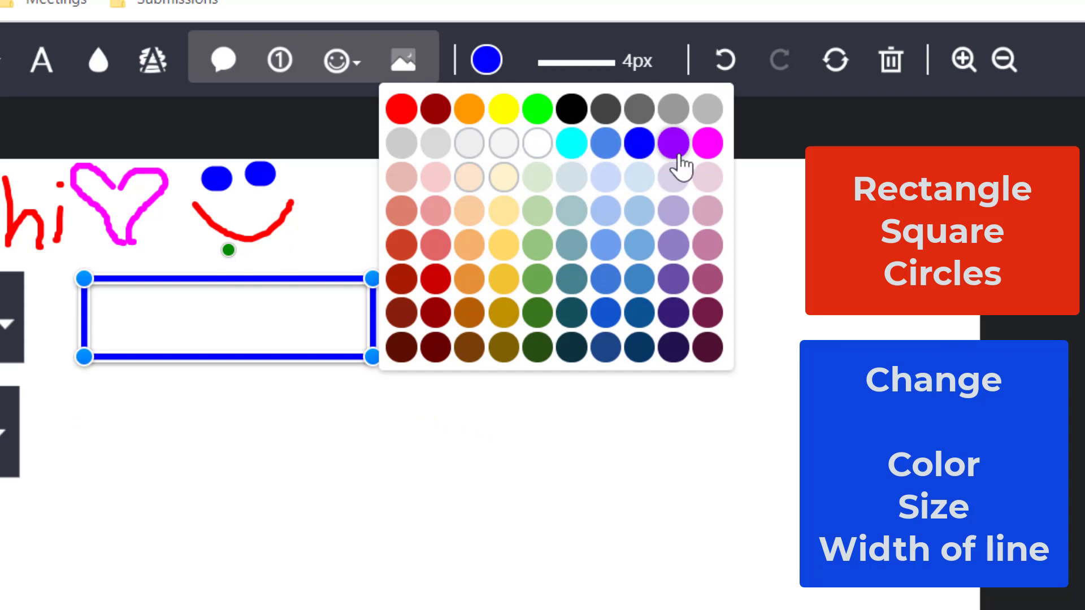
click(708, 143)
click(589, 73)
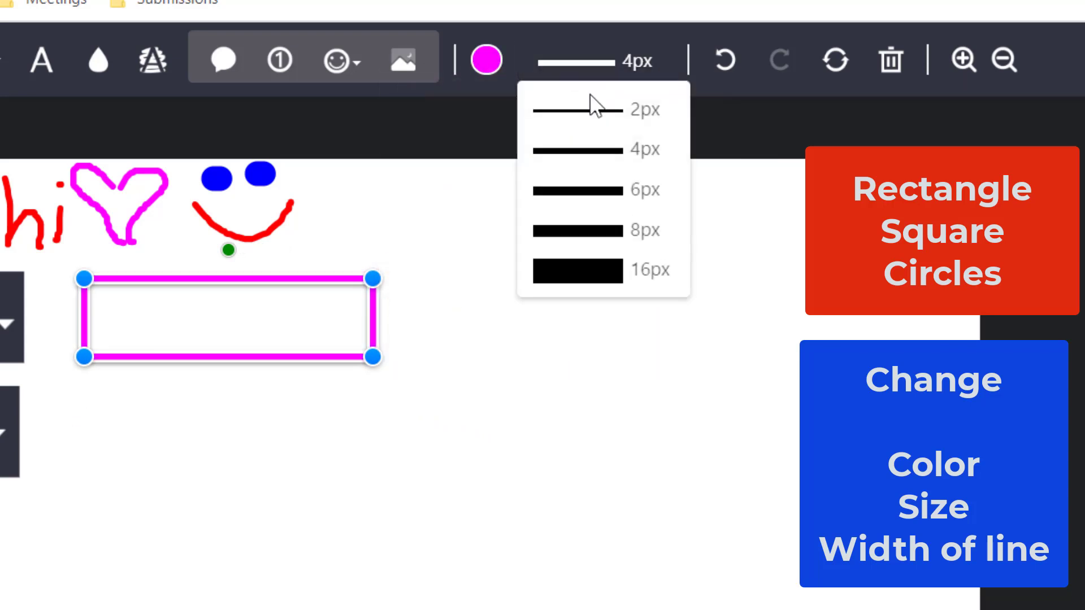
click(581, 191)
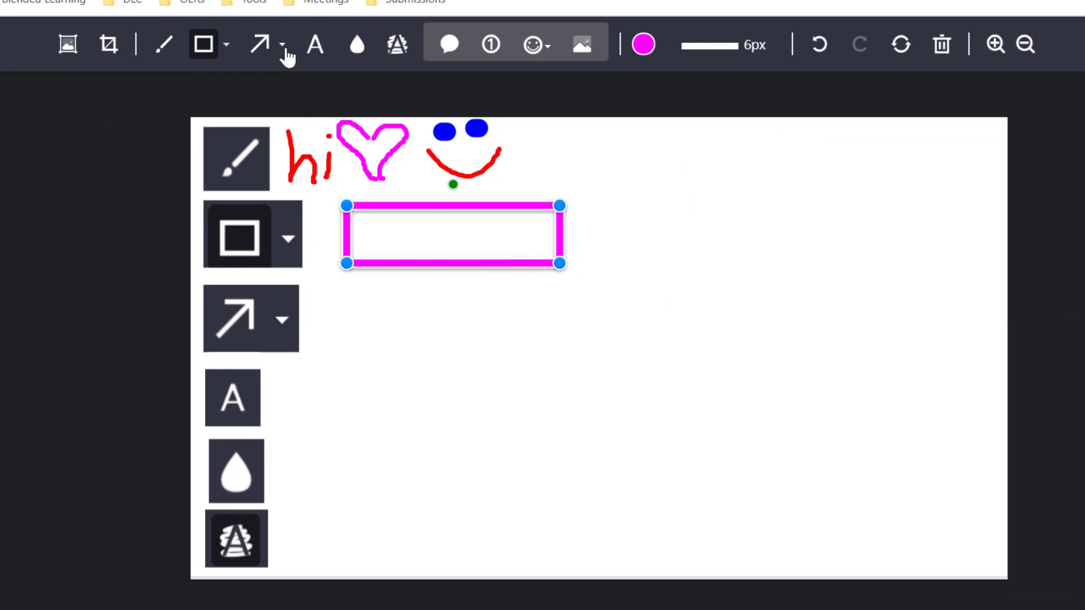
Step: Draw a straight arrow below the rectangle, shorten it, and turn it blue
click(285, 48)
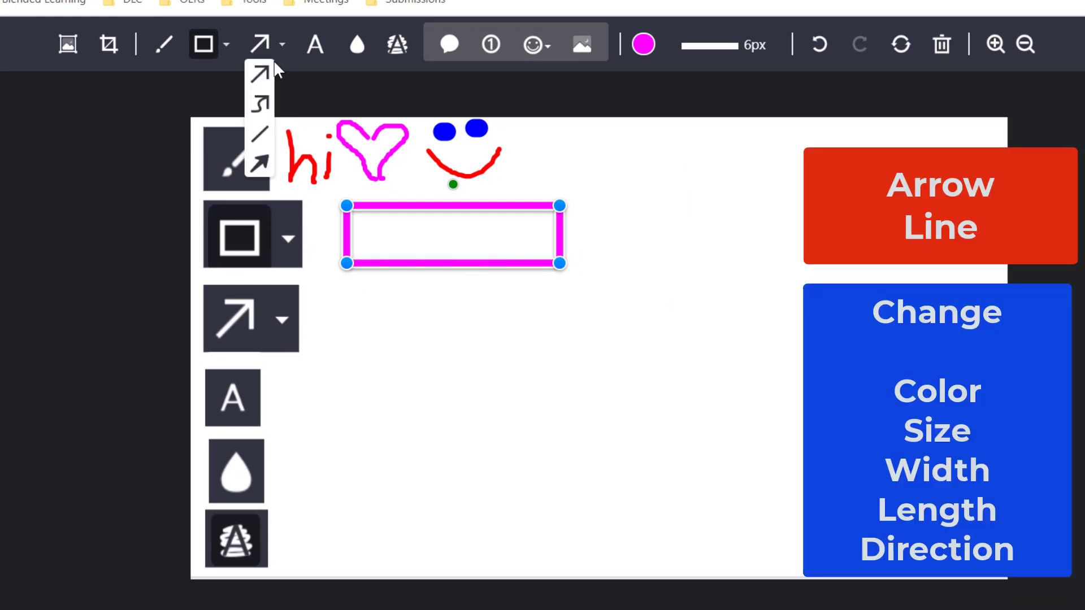
click(260, 73)
drag(321, 318, 478, 317)
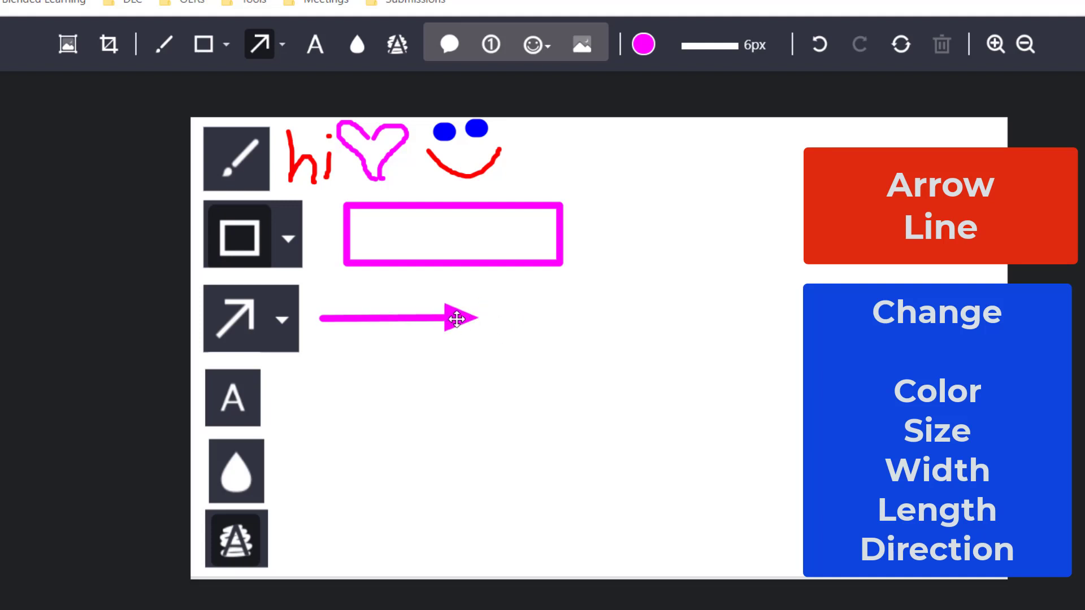
click(456, 319)
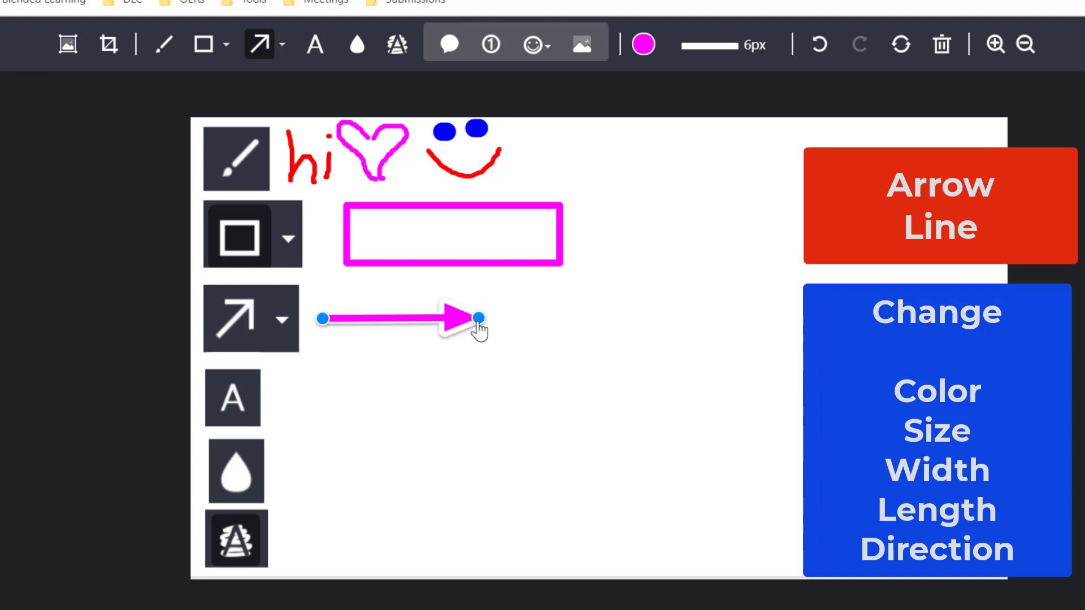
drag(476, 322, 442, 330)
click(643, 44)
click(757, 106)
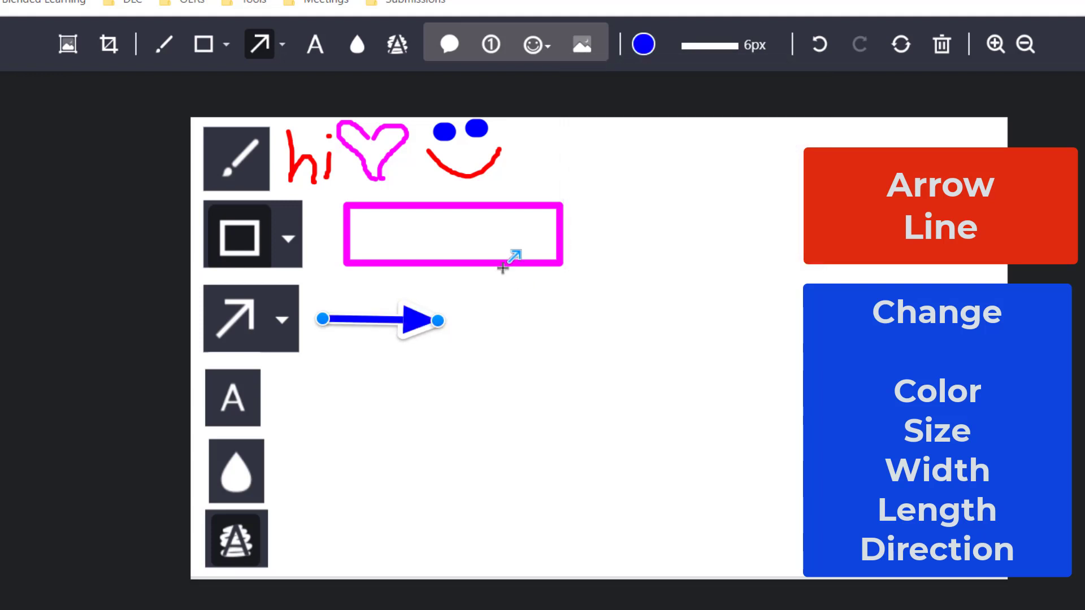
Step: Draw a bendable arrow right of the first and bend it into a curve
click(282, 45)
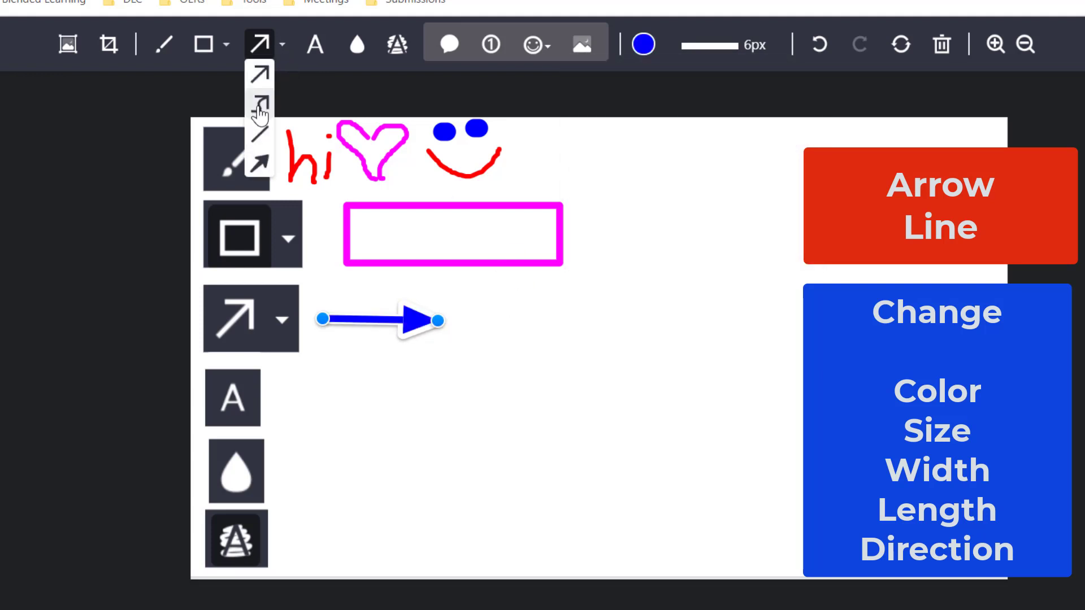
click(259, 108)
drag(484, 311, 636, 313)
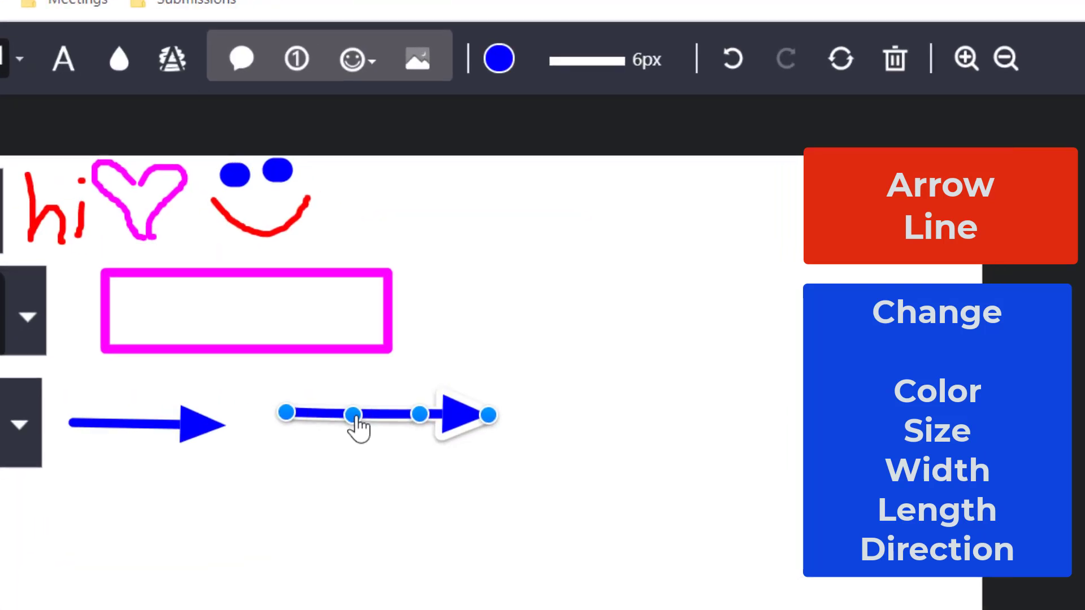
drag(534, 312, 515, 363)
drag(417, 420, 344, 409)
drag(482, 420, 438, 464)
click(404, 547)
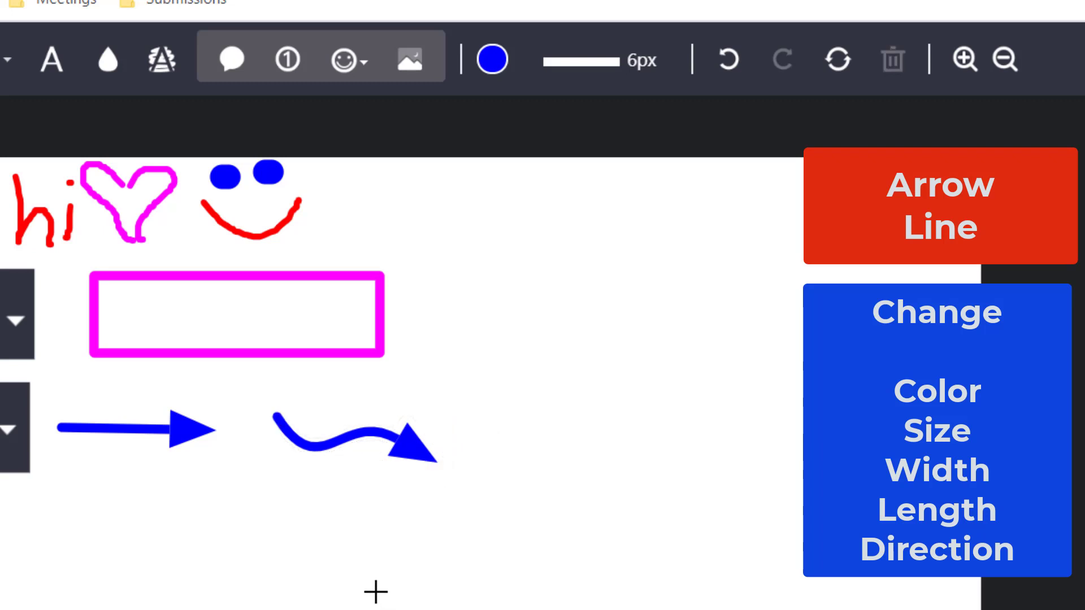
Step: Draw a blue horizontal line after the curved arrow and make the big arrow 2px thin
click(263, 44)
click(249, 138)
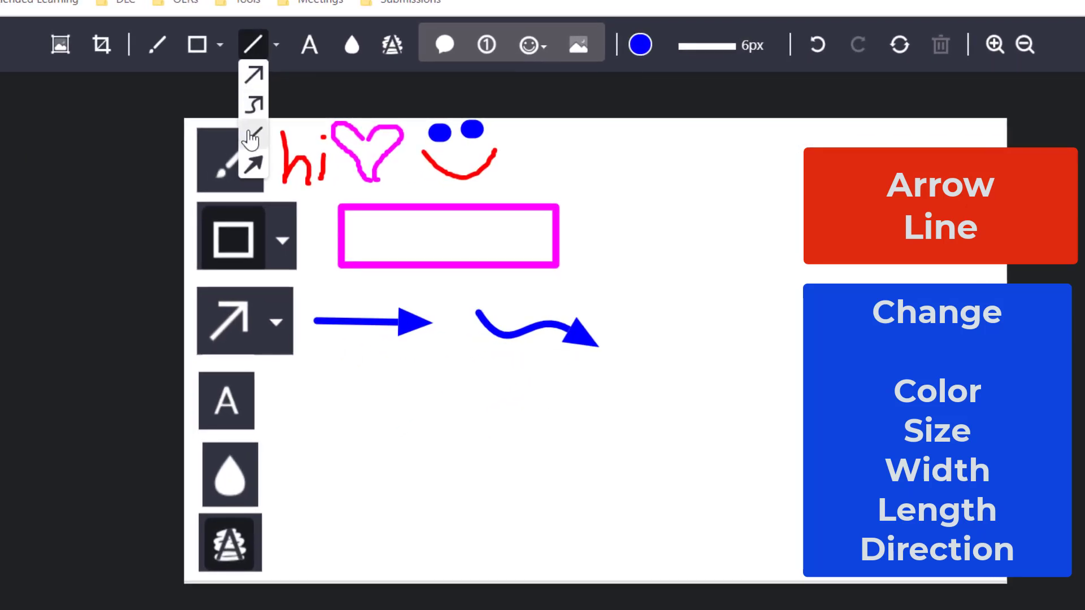
mouse_move(616, 307)
mouse_down()
mouse_move(669, 295)
mouse_move(751, 306)
mouse_move(836, 281)
mouse_move(980, 320)
mouse_up()
click(277, 46)
click(252, 167)
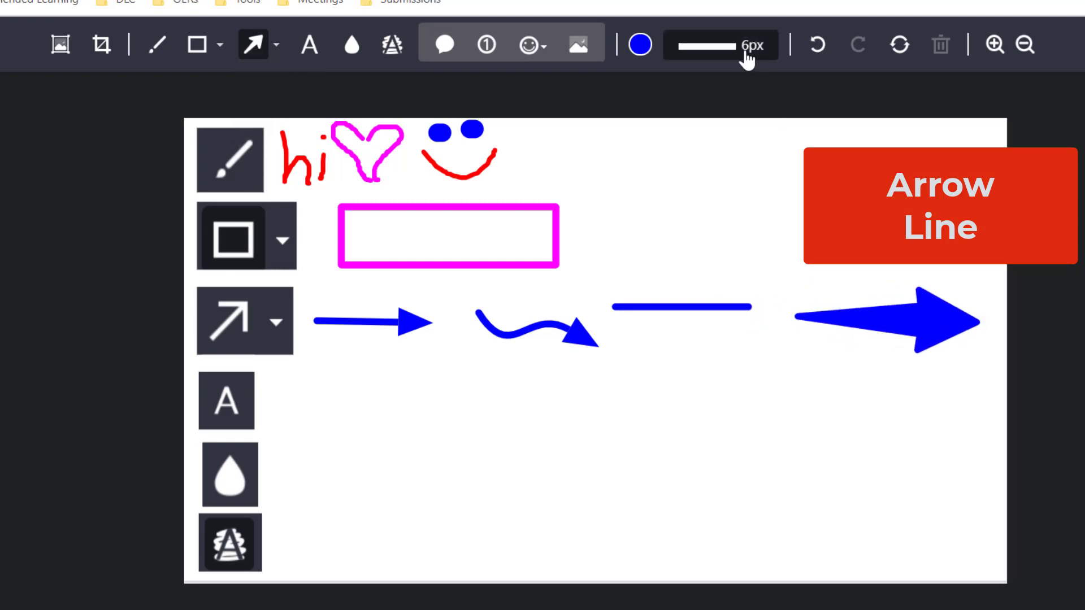
click(743, 54)
click(921, 319)
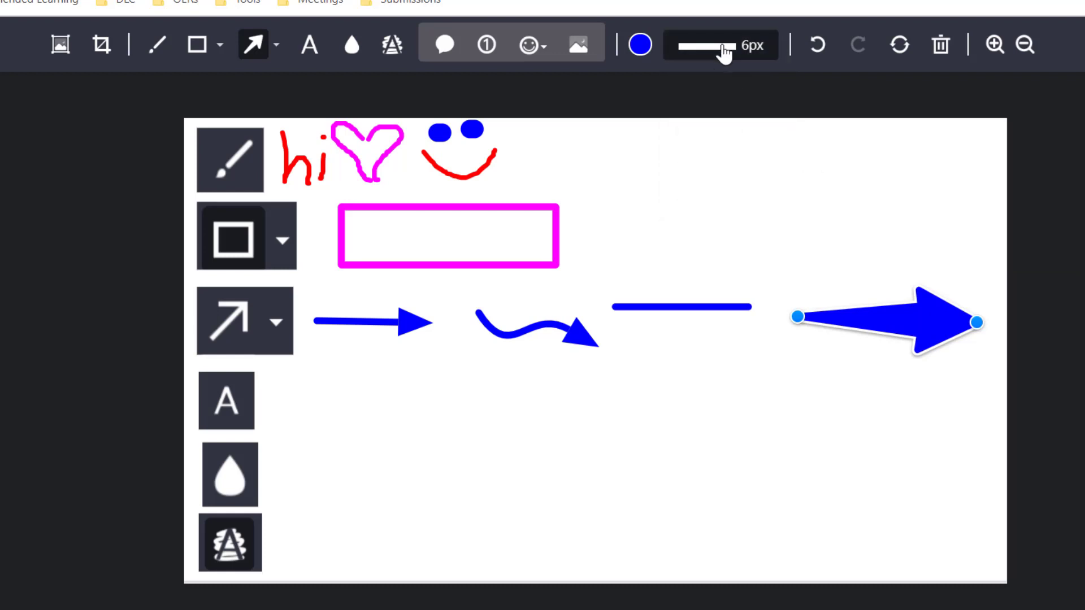
click(720, 45)
click(730, 82)
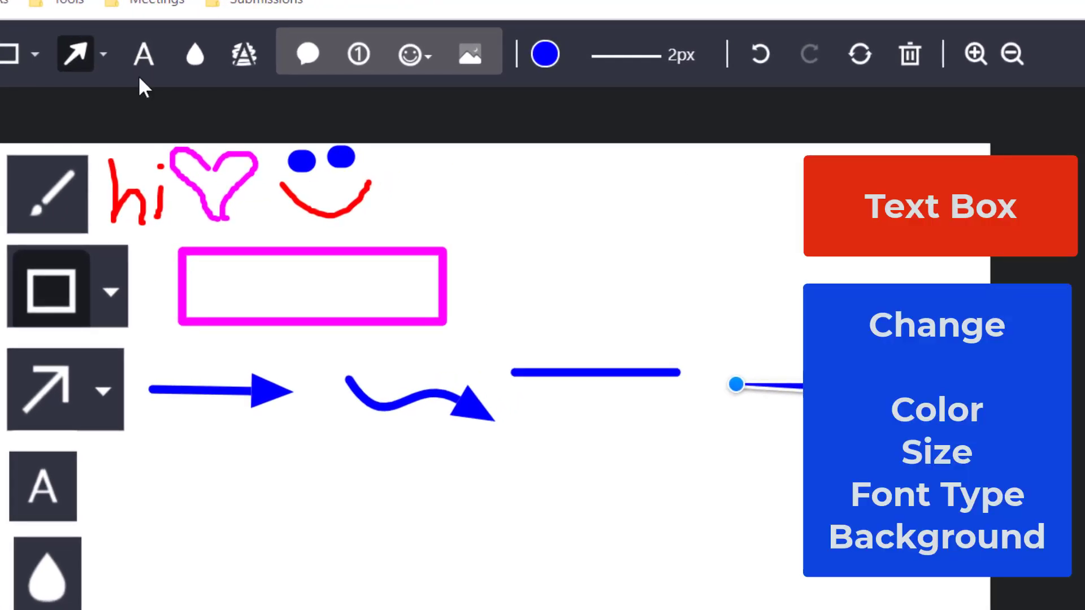
Step: Add a HELLO text box below the arrows in Changa One font
click(309, 51)
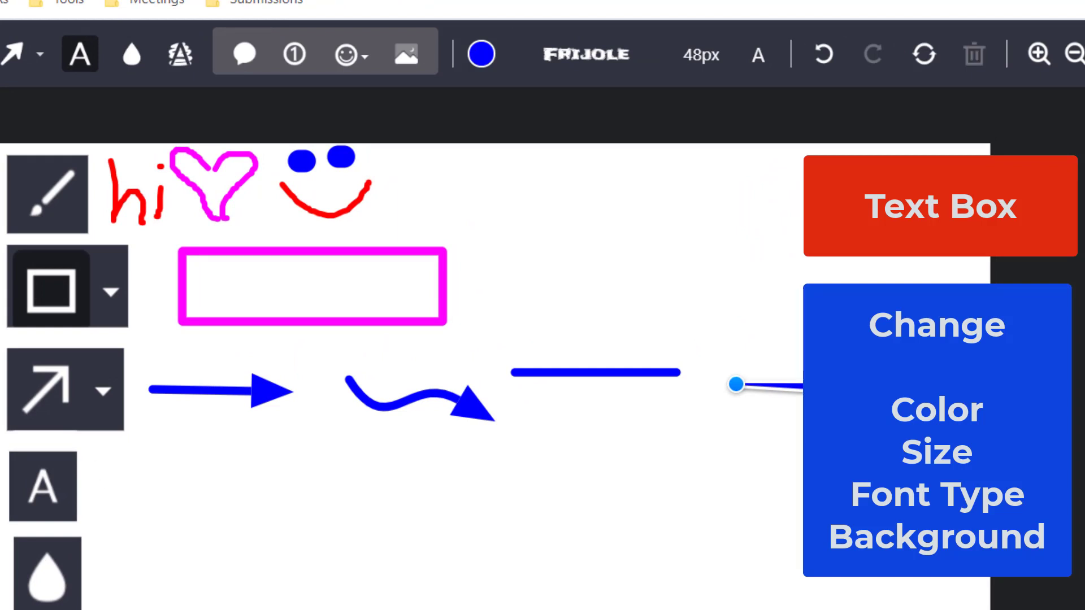
click(107, 458)
text(HELLO)
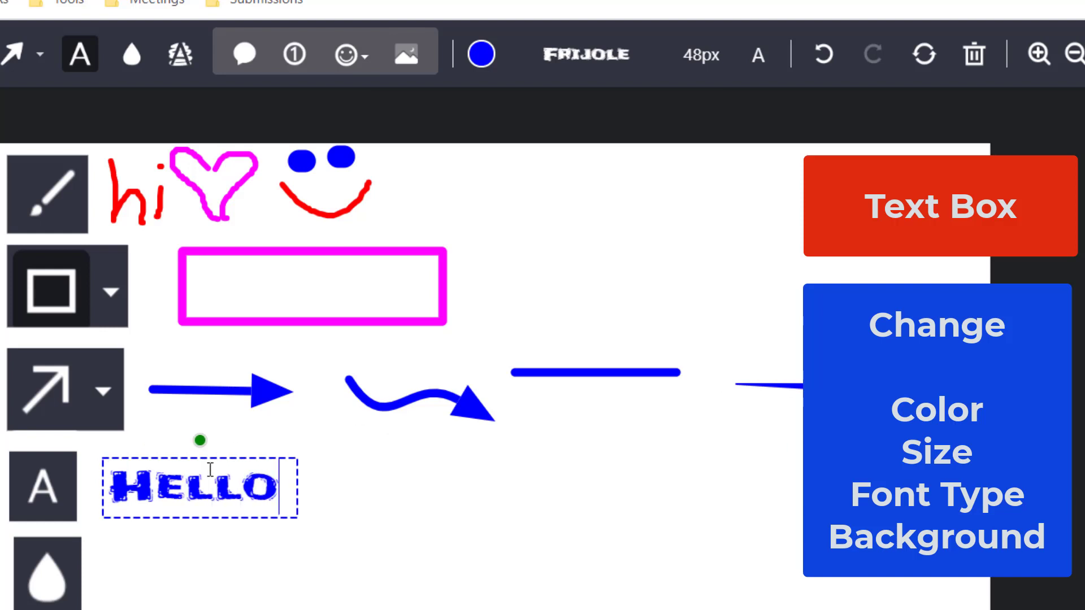
click(609, 57)
click(588, 209)
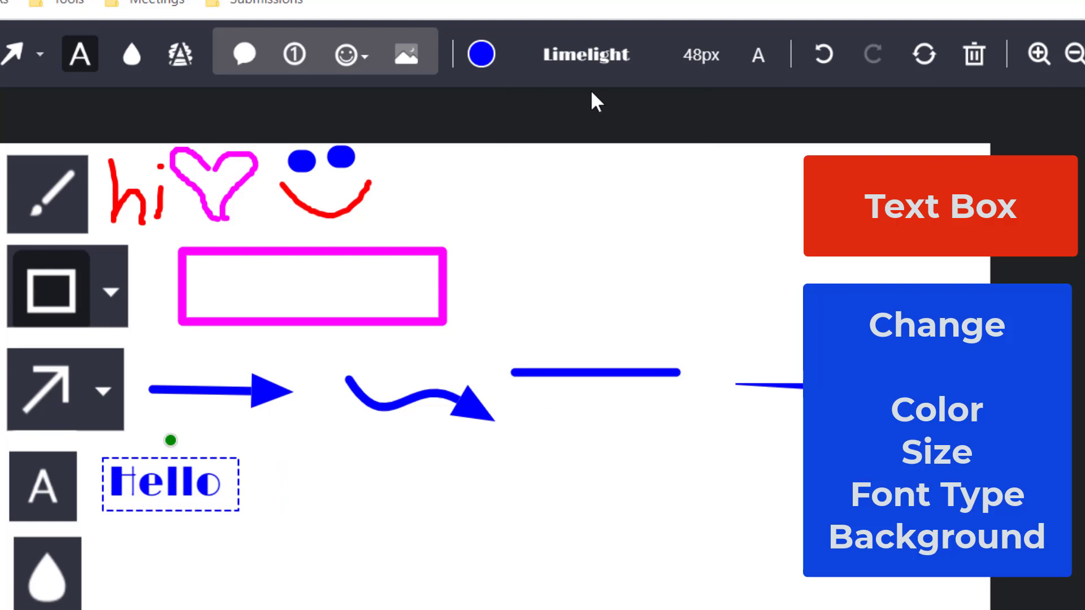
click(593, 55)
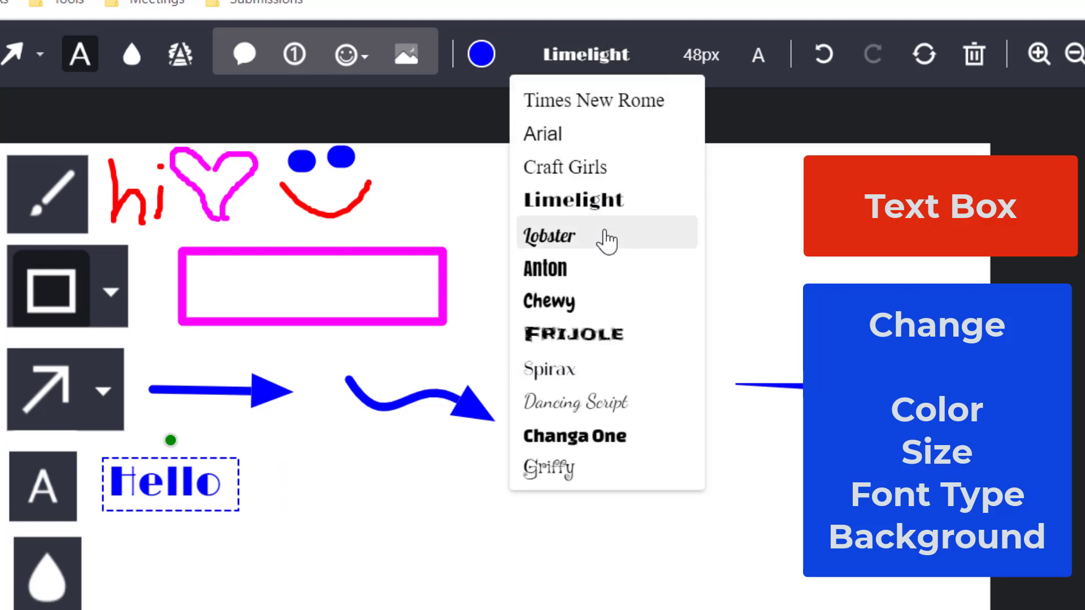
click(595, 446)
Step: Make the Hello text magenta with a filled background and move it further left
click(481, 55)
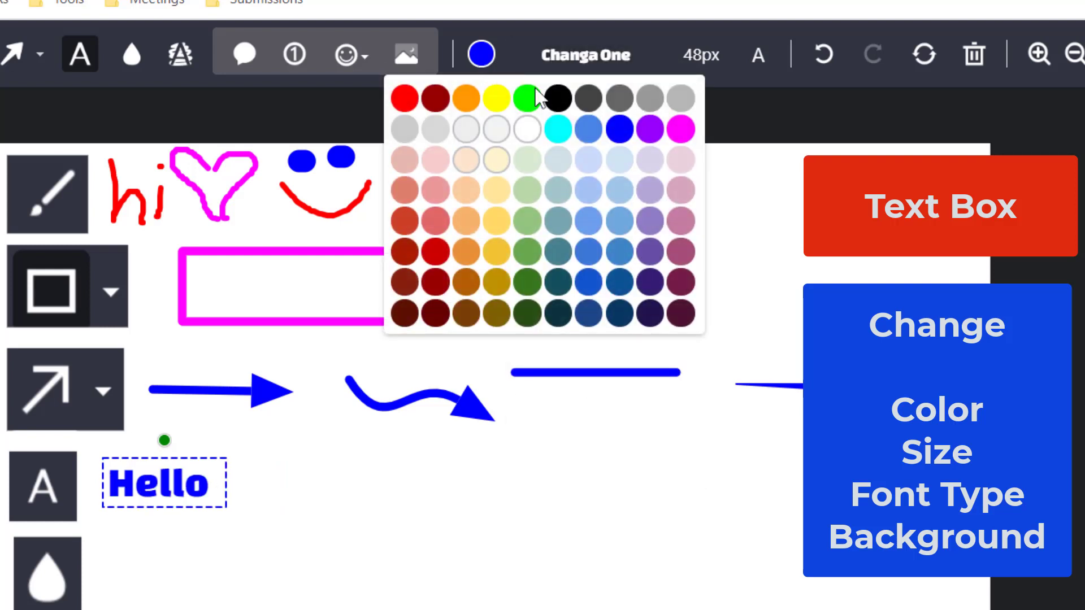
click(680, 130)
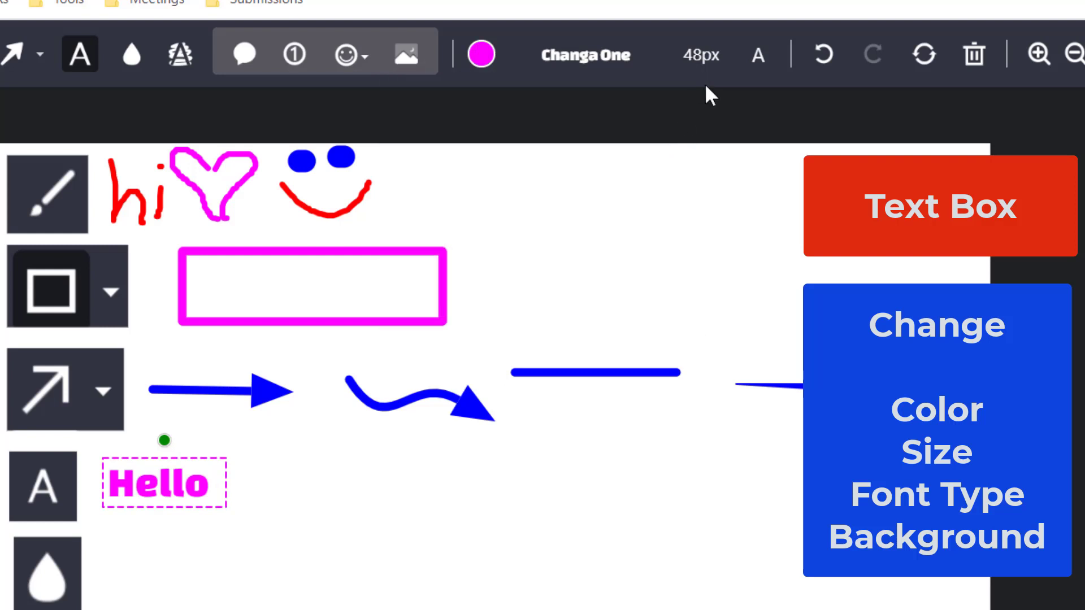
click(703, 56)
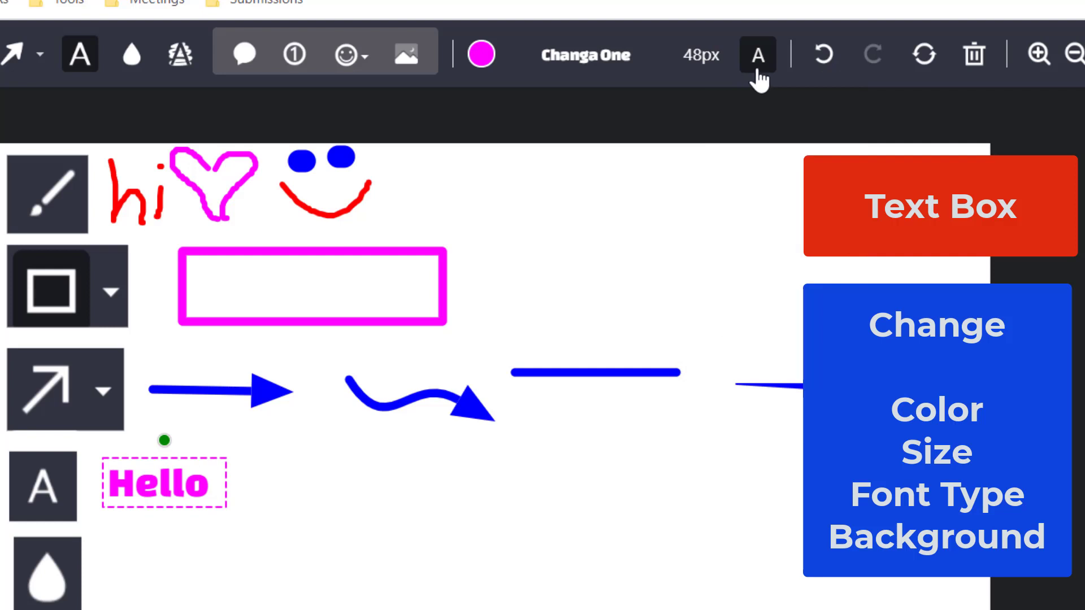
click(761, 65)
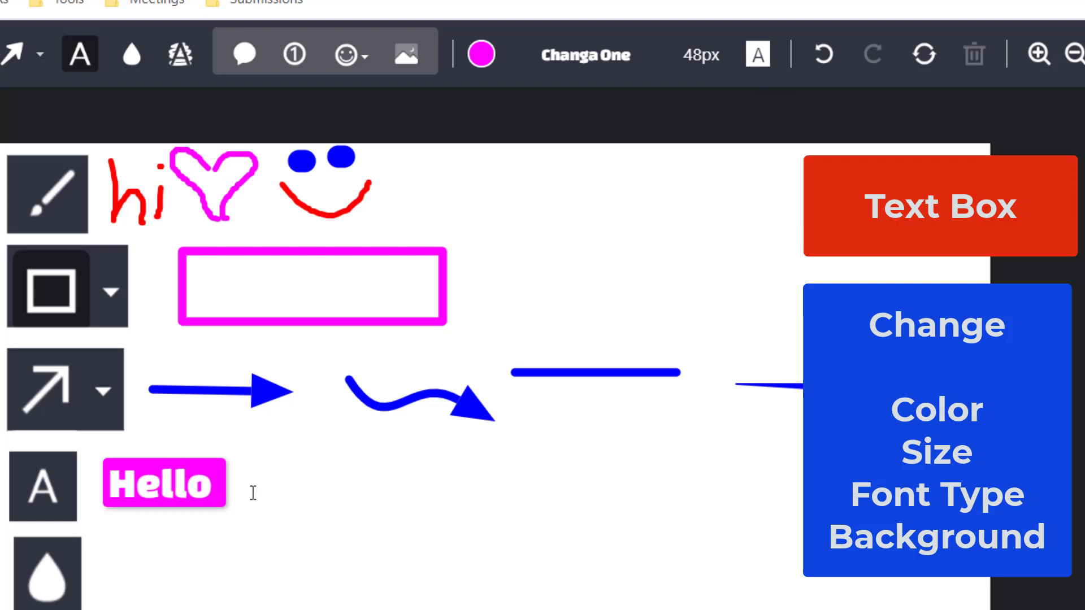
mouse_move(201, 482)
mouse_down()
mouse_move(103, 479)
mouse_move(208, 485)
mouse_move(177, 486)
mouse_move(192, 487)
mouse_up()
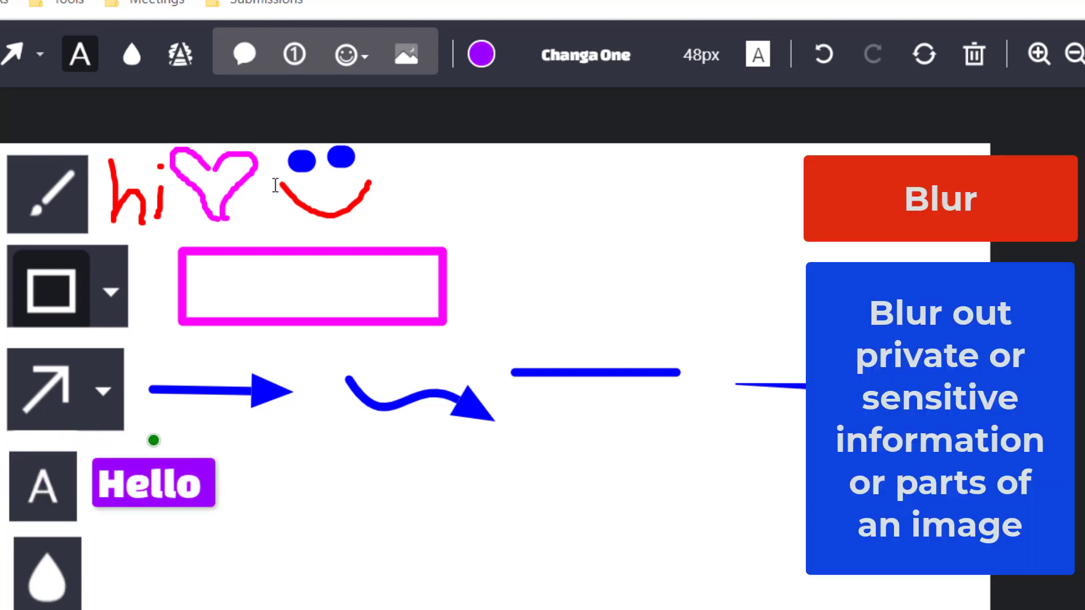
Step: Blur out the purple Hello label below the arrows with the Blur tool
click(134, 64)
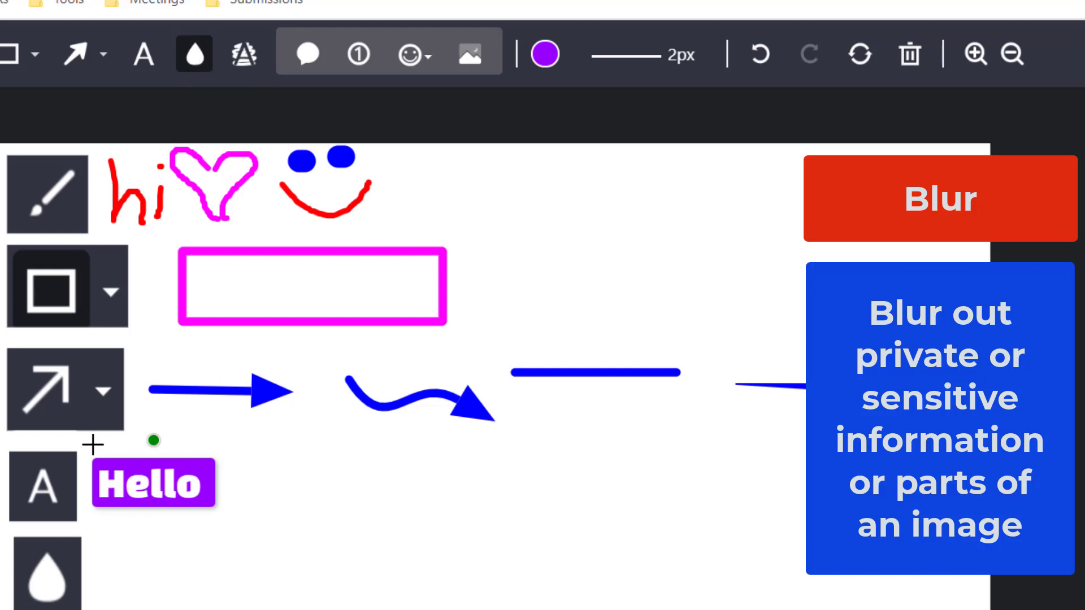
drag(87, 441, 329, 532)
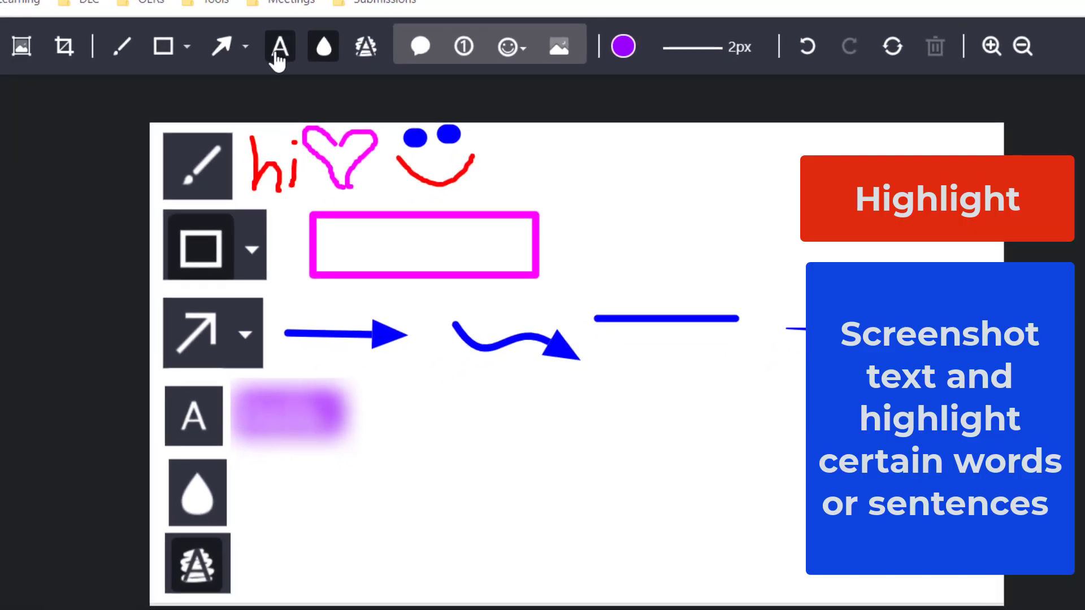
Step: Add black 'Highlight' text at the bottom of the canvas with a solid background style
click(279, 48)
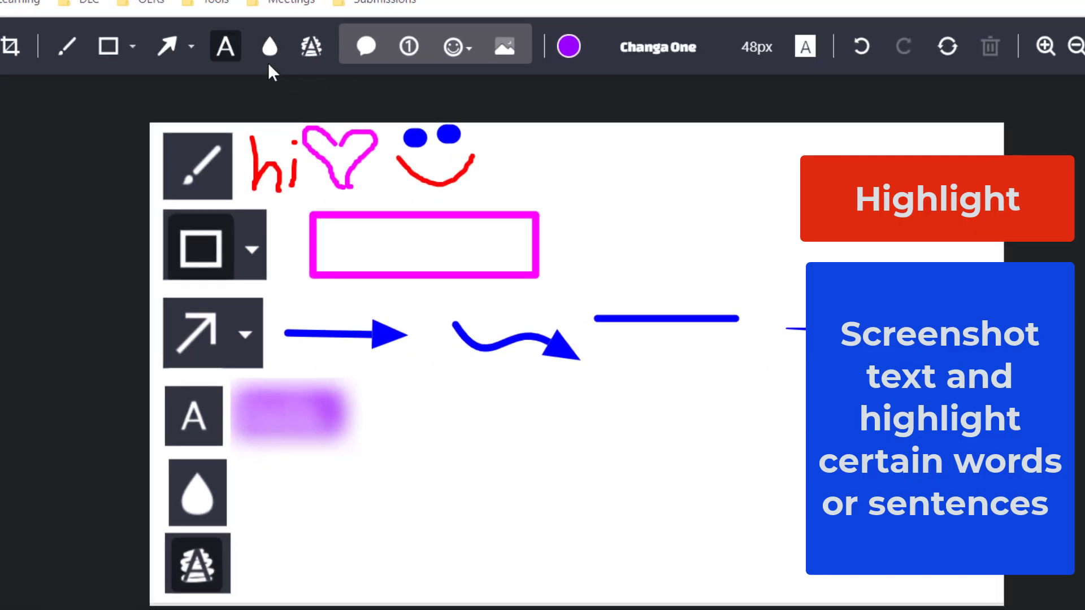
click(568, 47)
click(633, 84)
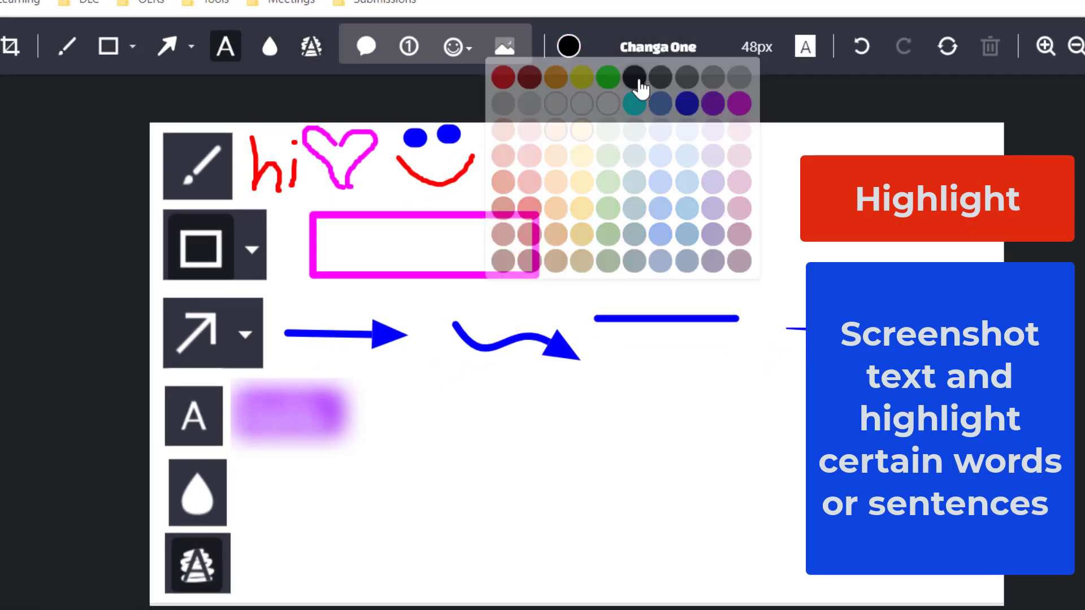
click(262, 544)
text(Highlight)
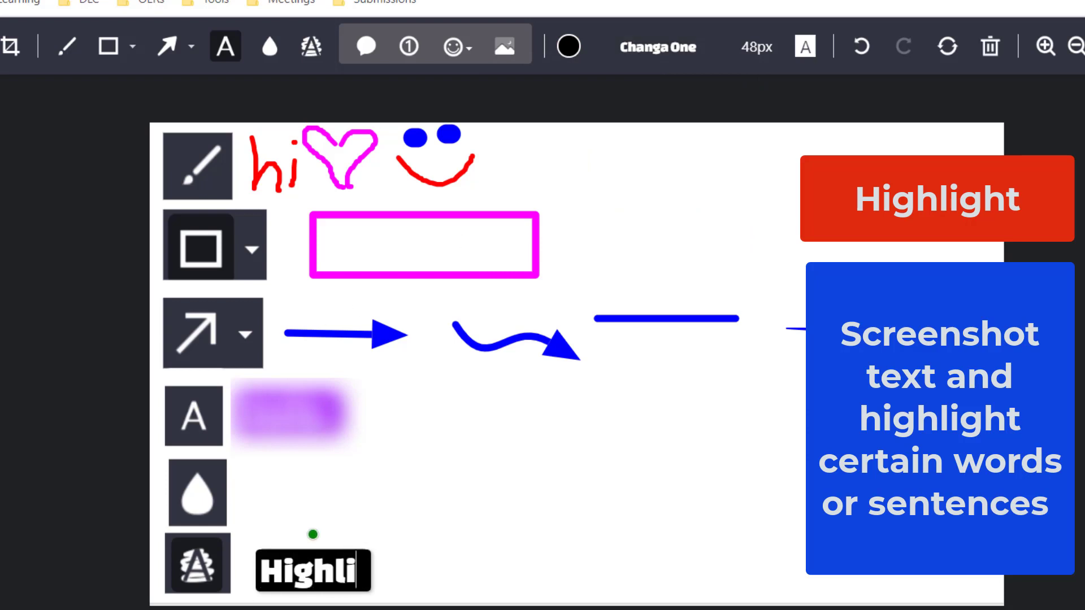
click(807, 50)
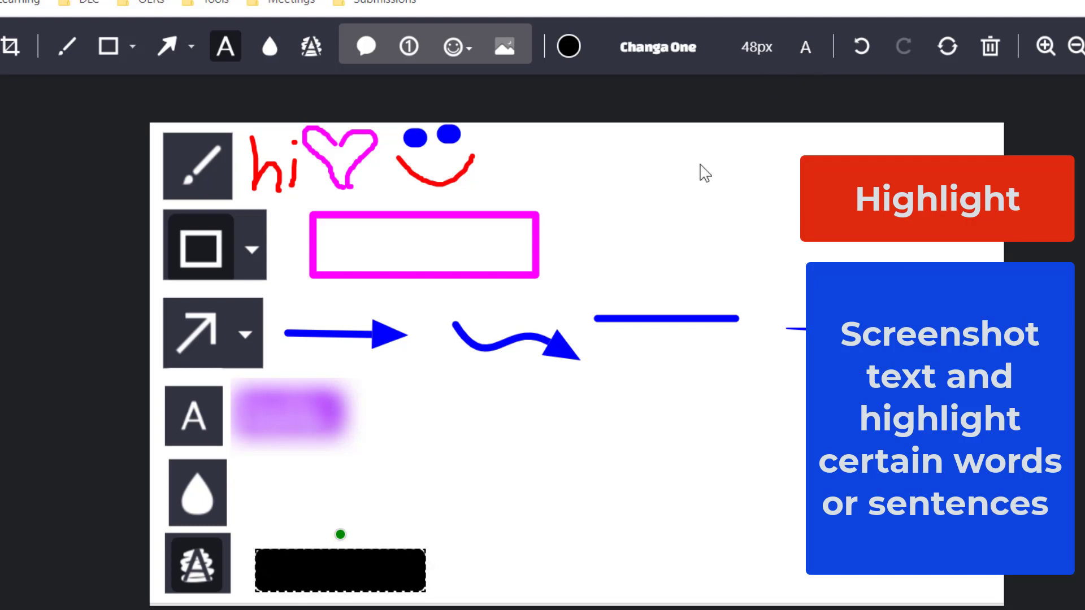
click(463, 562)
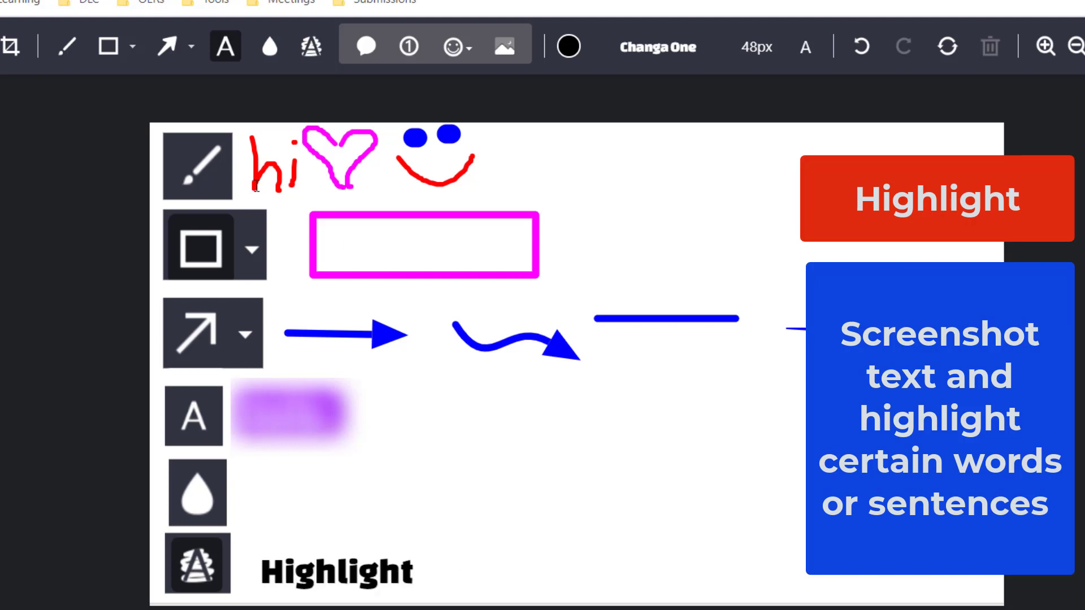
Step: Highlight the word Highlight with two light yellow highlighter strokes
click(310, 51)
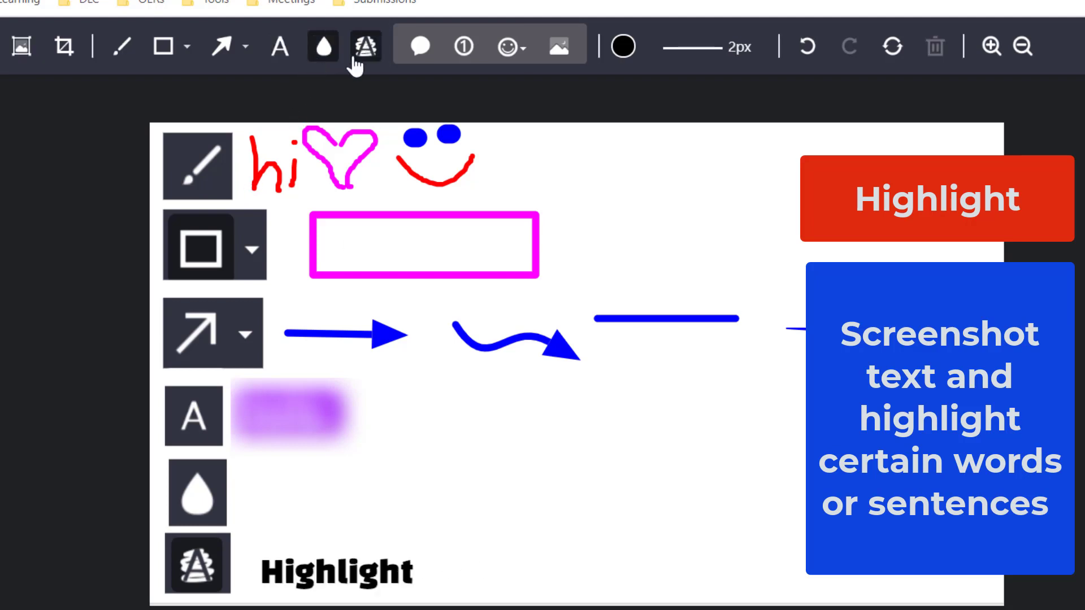
click(623, 47)
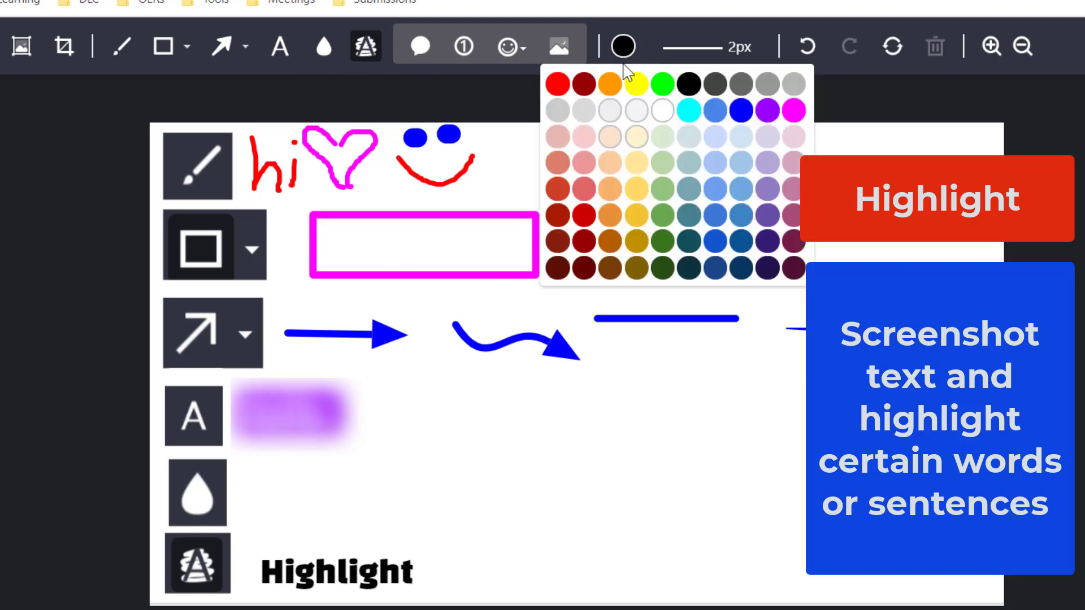
click(637, 192)
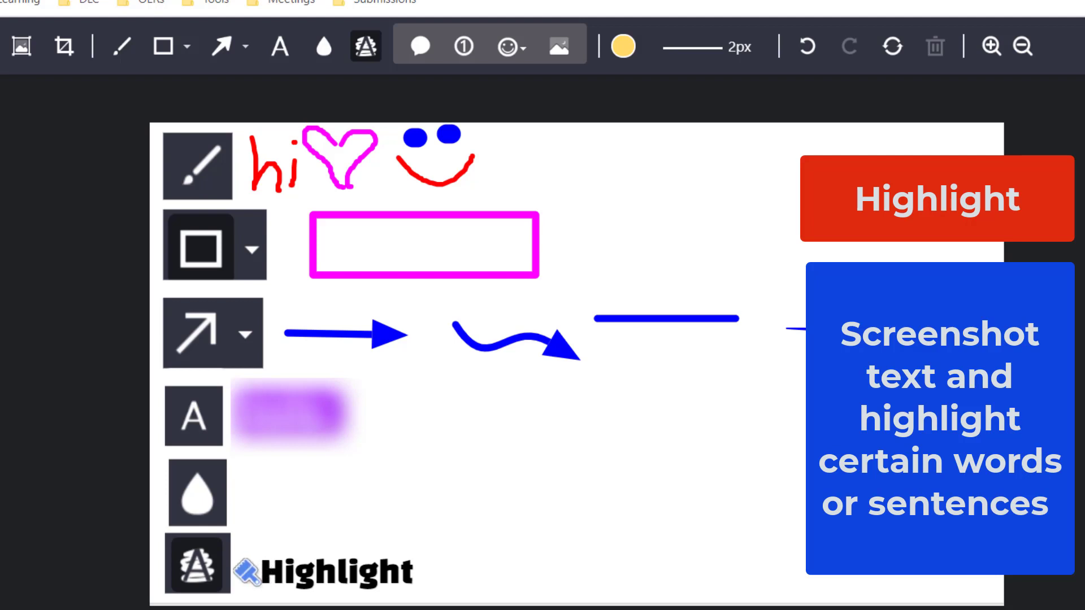
drag(240, 576, 449, 582)
mouse_move(251, 551)
mouse_down()
mouse_move(368, 577)
mouse_move(438, 567)
mouse_up()
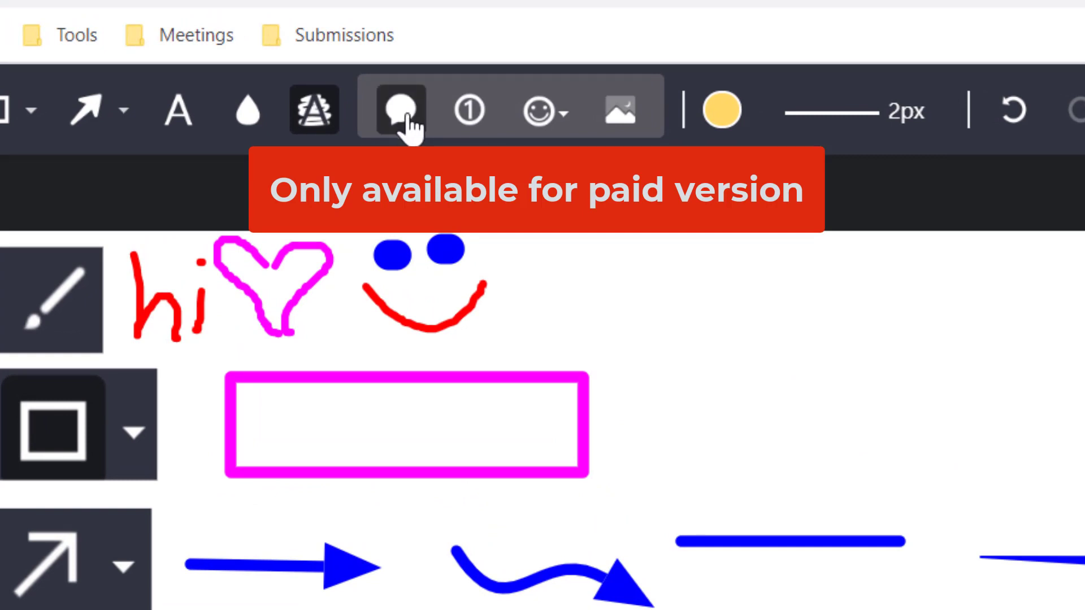
click(406, 113)
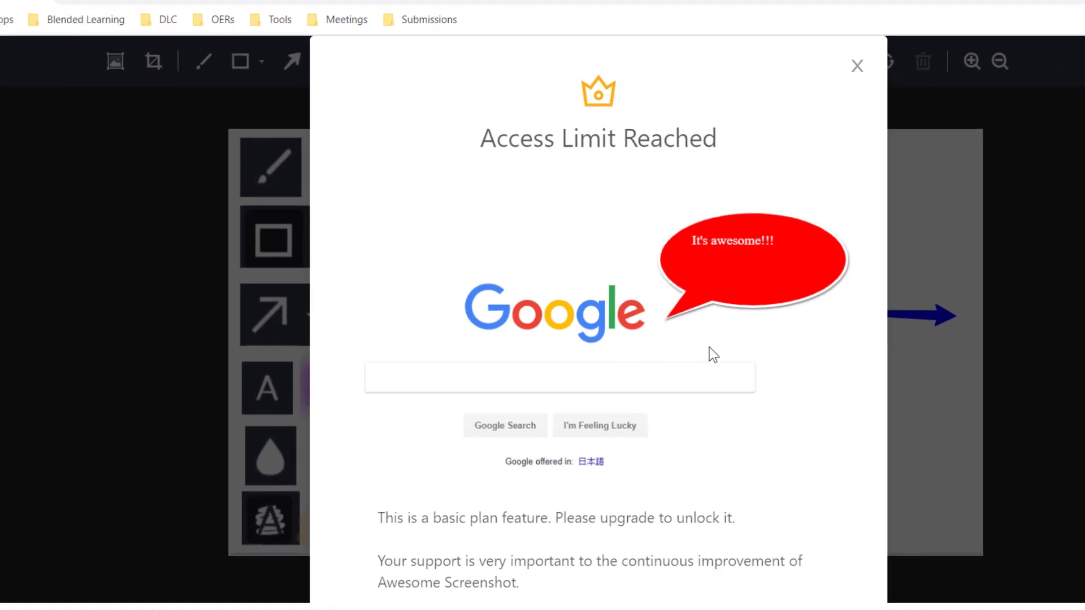
scroll(796, 532, down, 3)
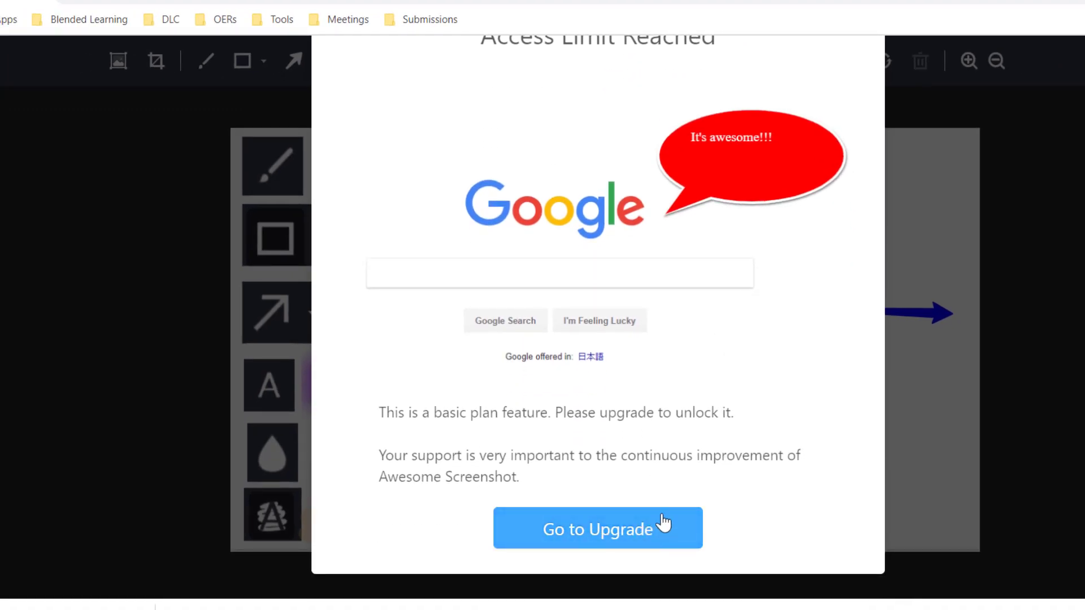
scroll(710, 443, up, 3)
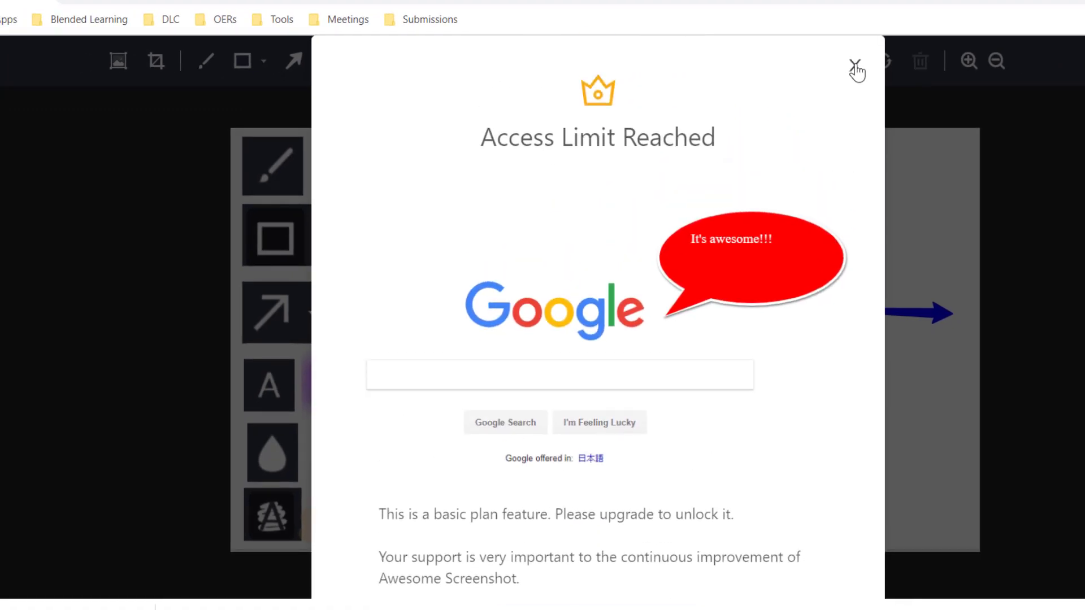
click(854, 65)
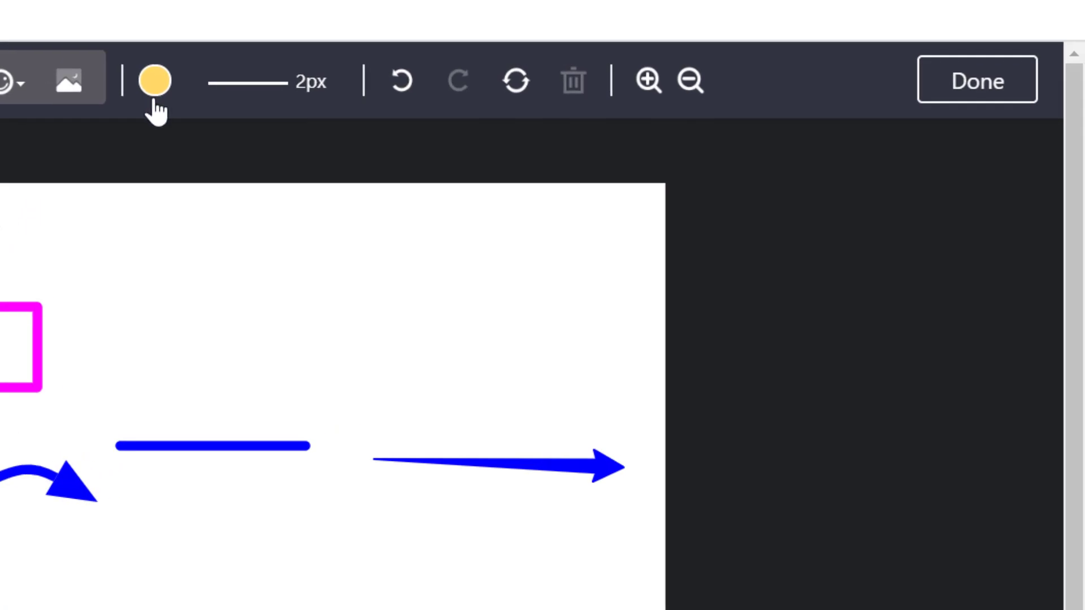
Step: Undo the last annotation, then delete the magenta rectangle and restore it
click(155, 94)
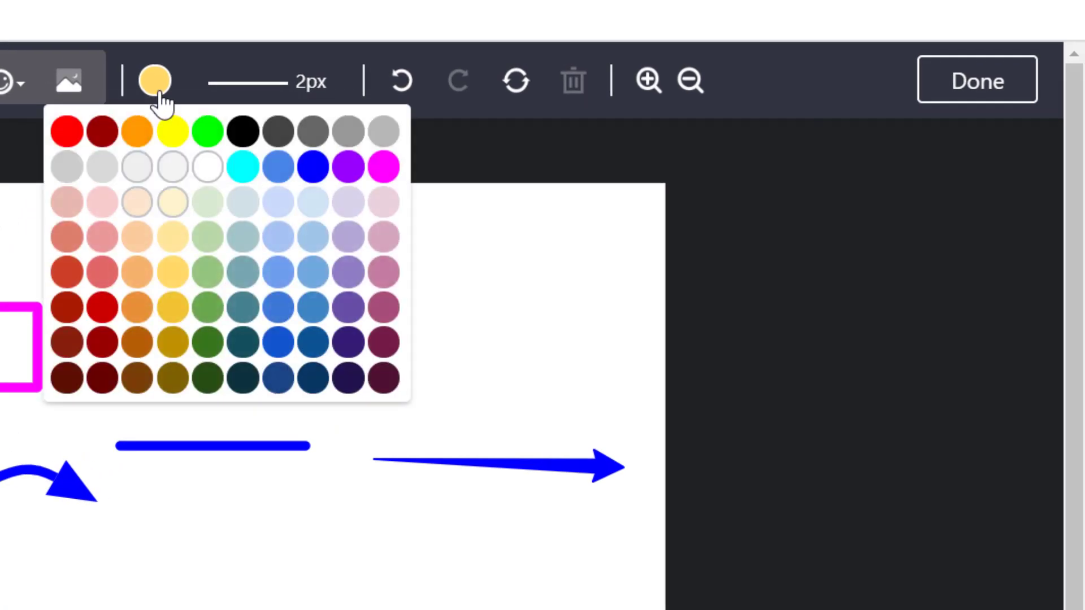
click(318, 90)
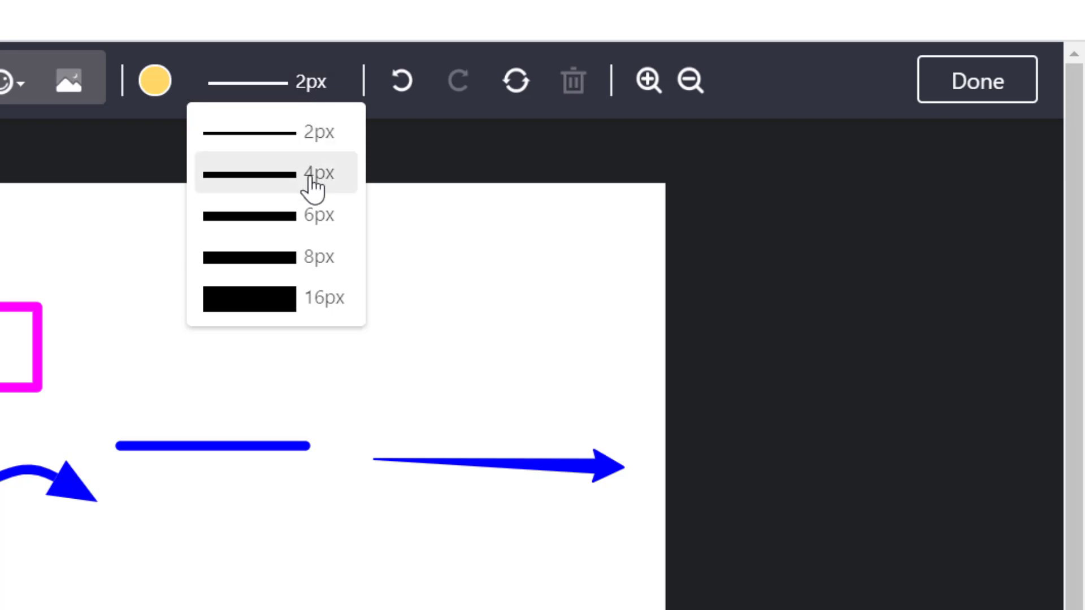
click(403, 92)
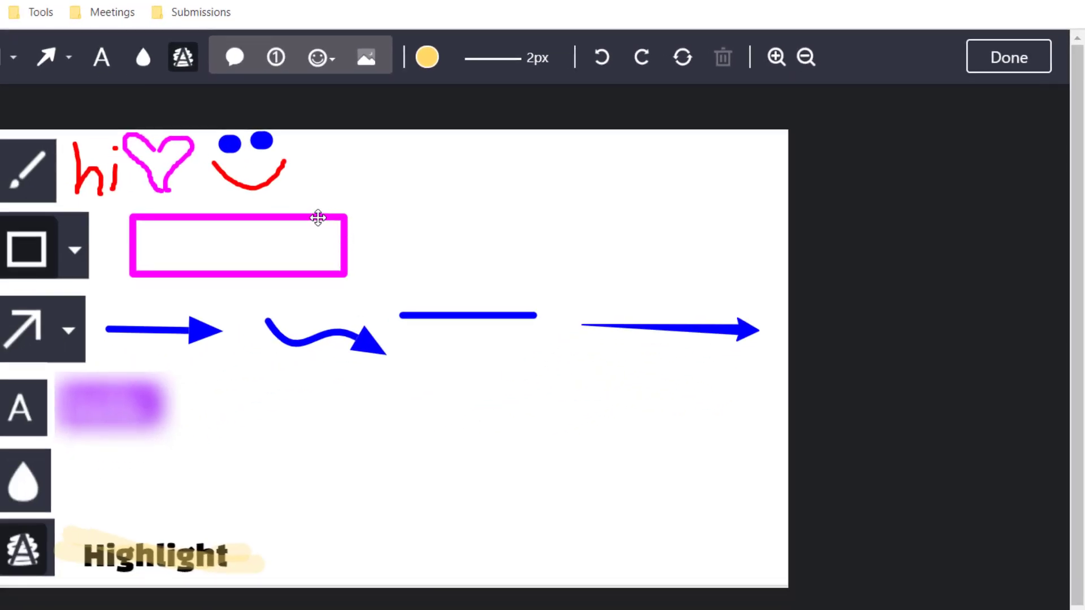
click(318, 217)
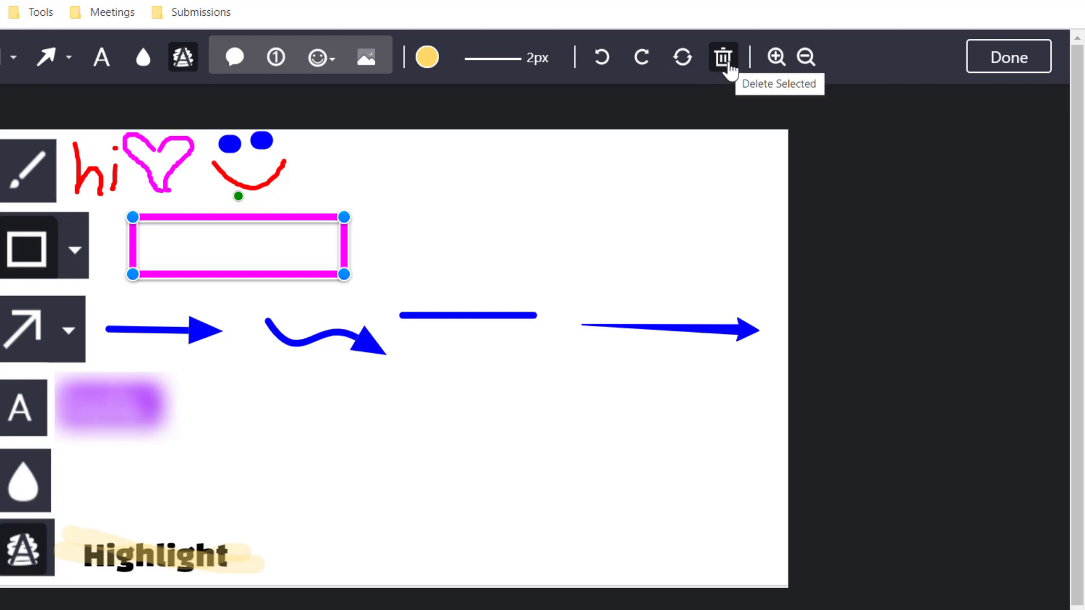
click(723, 58)
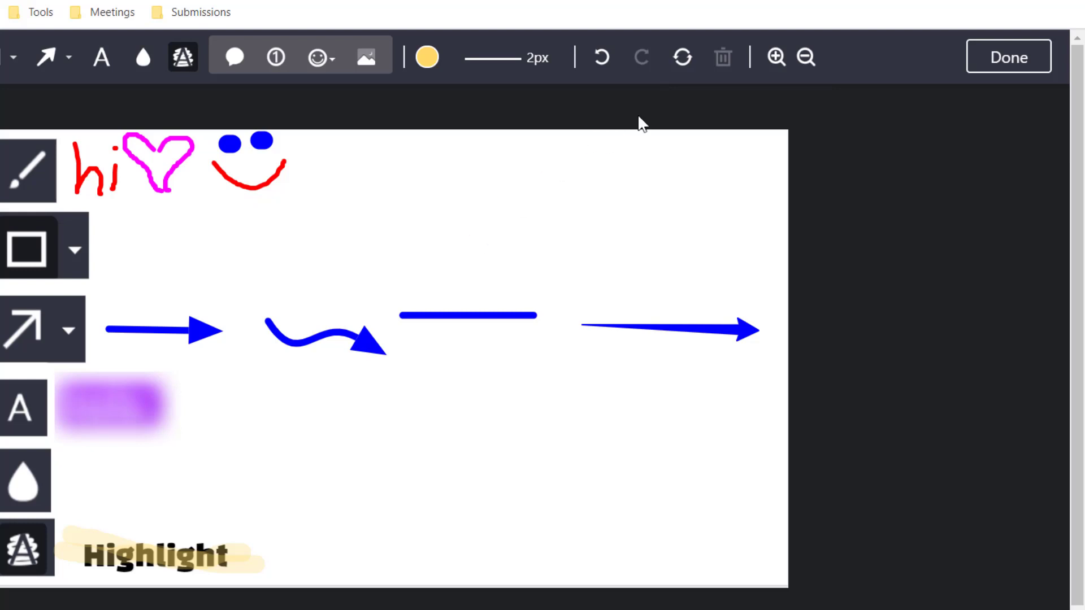
click(602, 57)
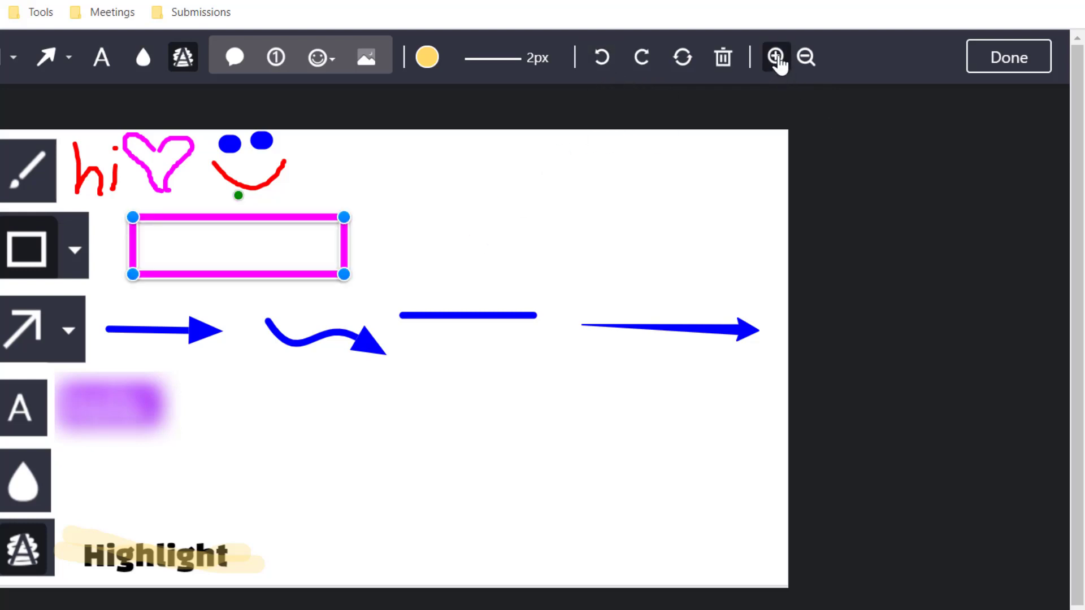
Step: Zoom the canvas in to 175% and back out to 100%
click(776, 57)
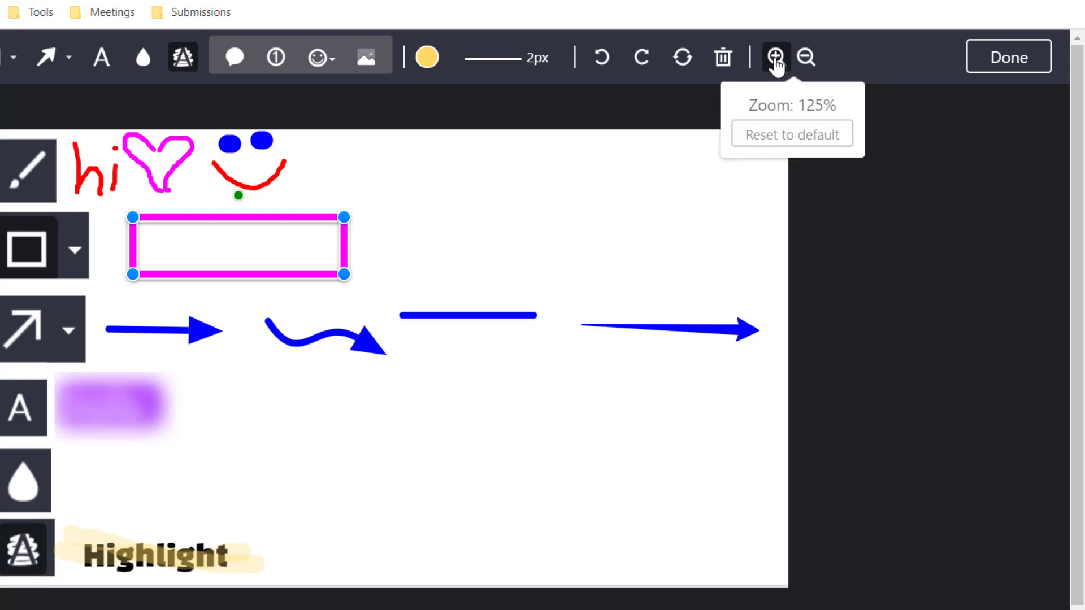
click(776, 57)
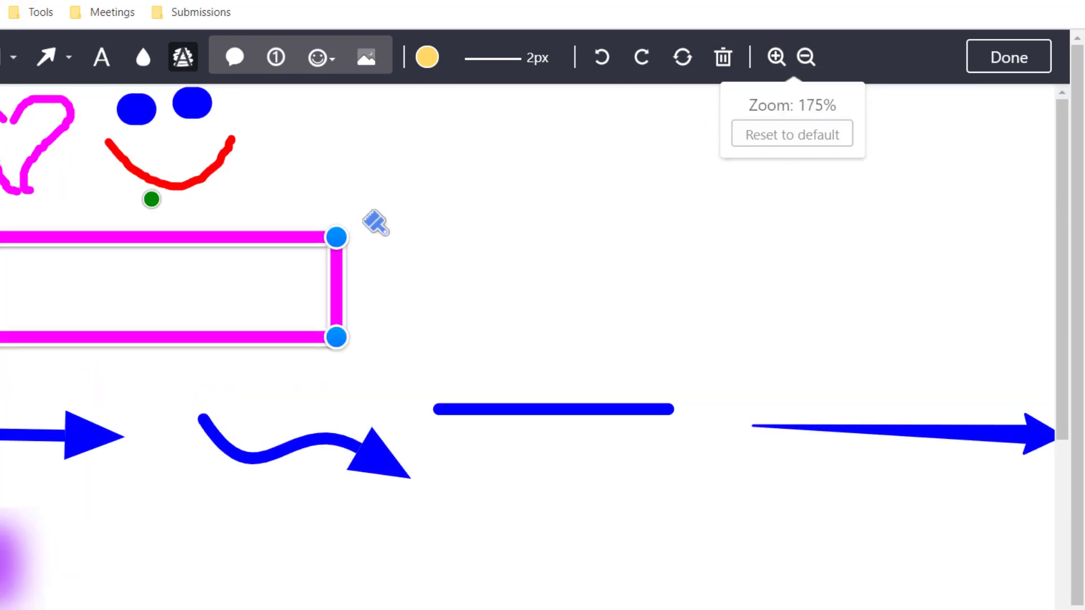
click(805, 58)
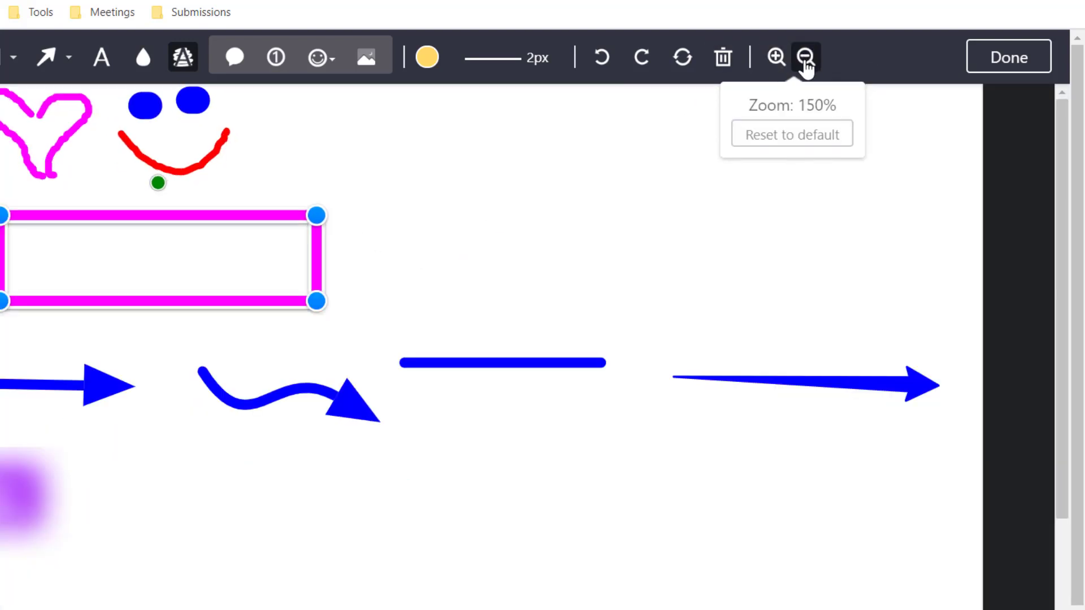
click(805, 59)
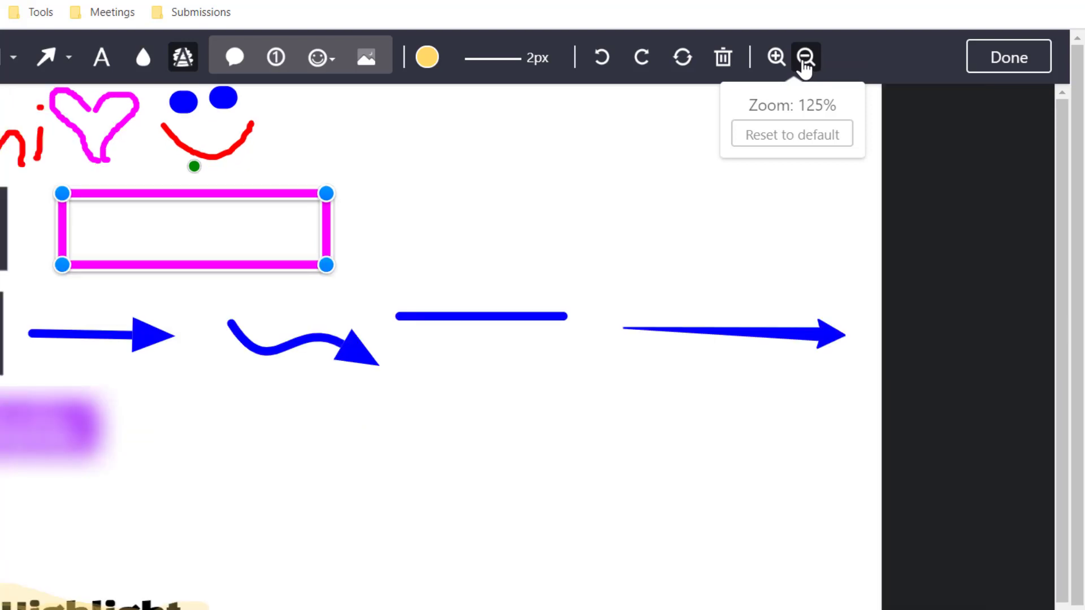
click(805, 58)
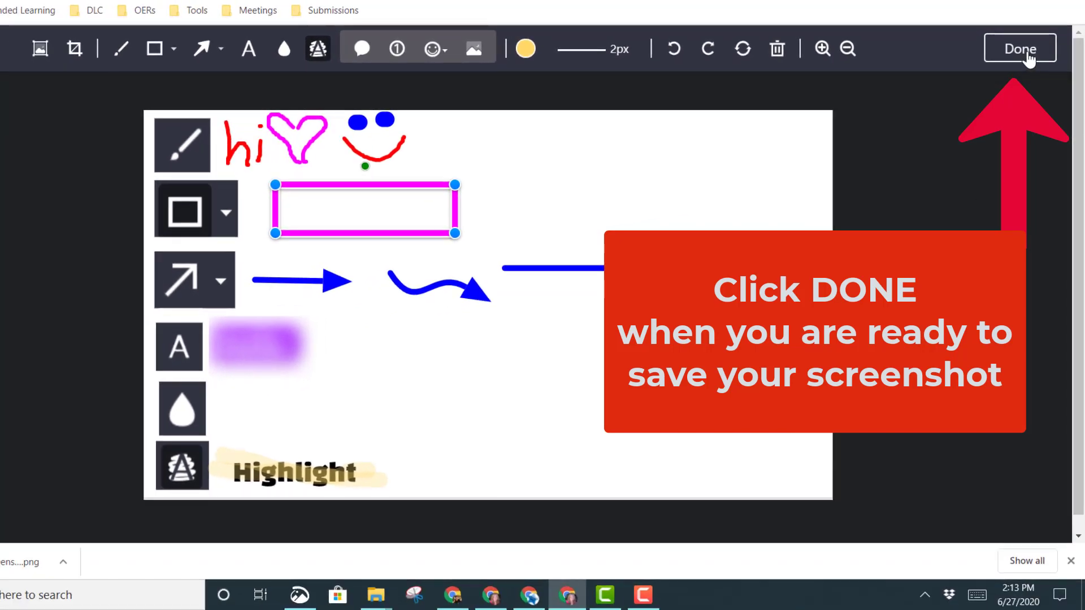
Step: Visit the save page, return to editing, and move the magenta rectangle to the upper right
click(1029, 59)
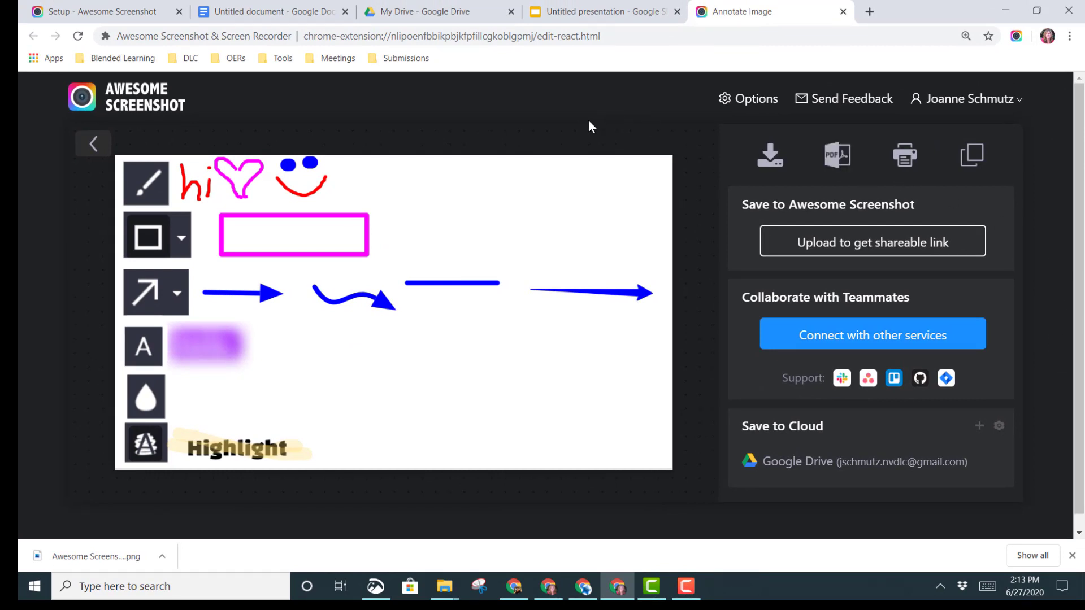
click(94, 151)
click(400, 216)
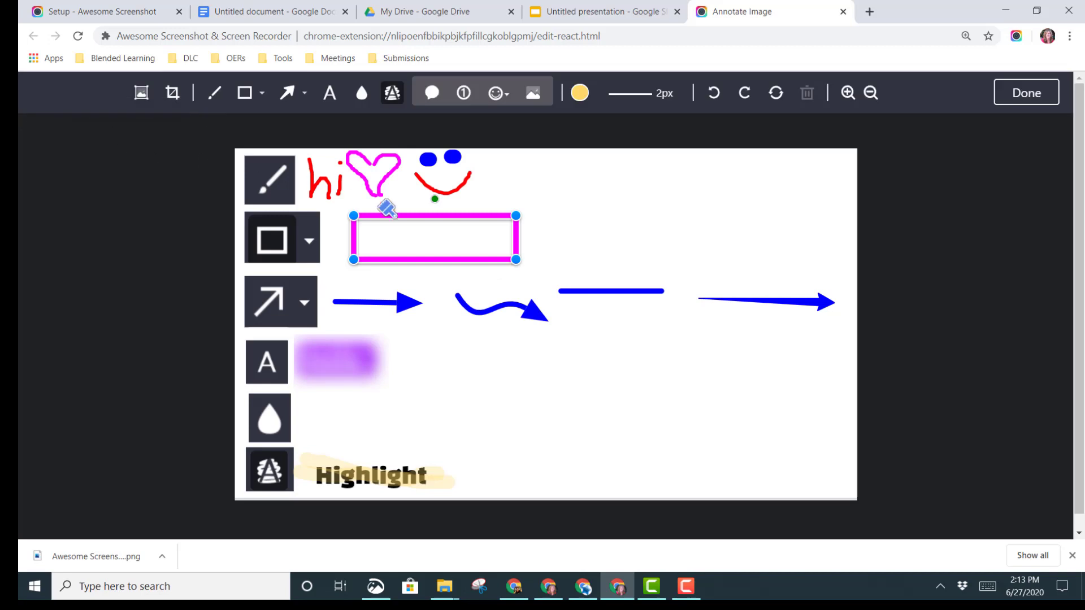
drag(402, 215, 644, 208)
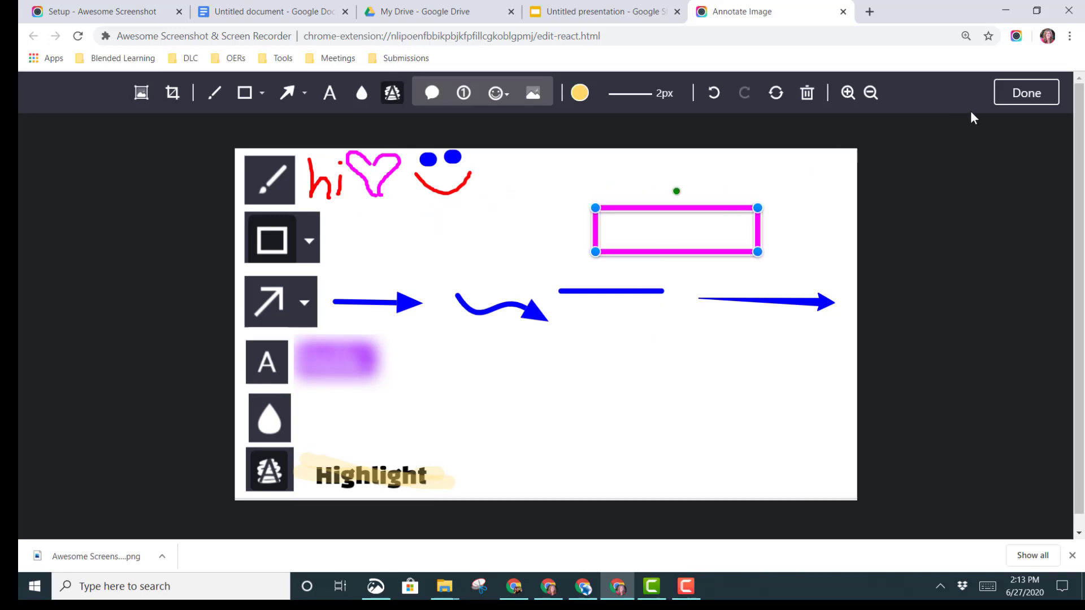